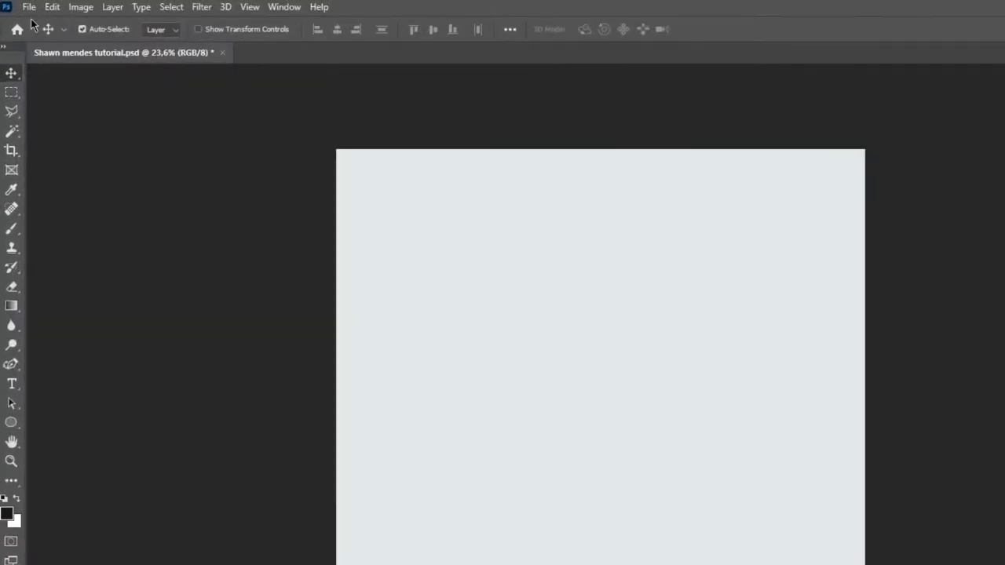
Open the portrait jpeg and drag it into the Shawn mendes tutorial document as Layer 1.
click(20, 5)
click(32, 25)
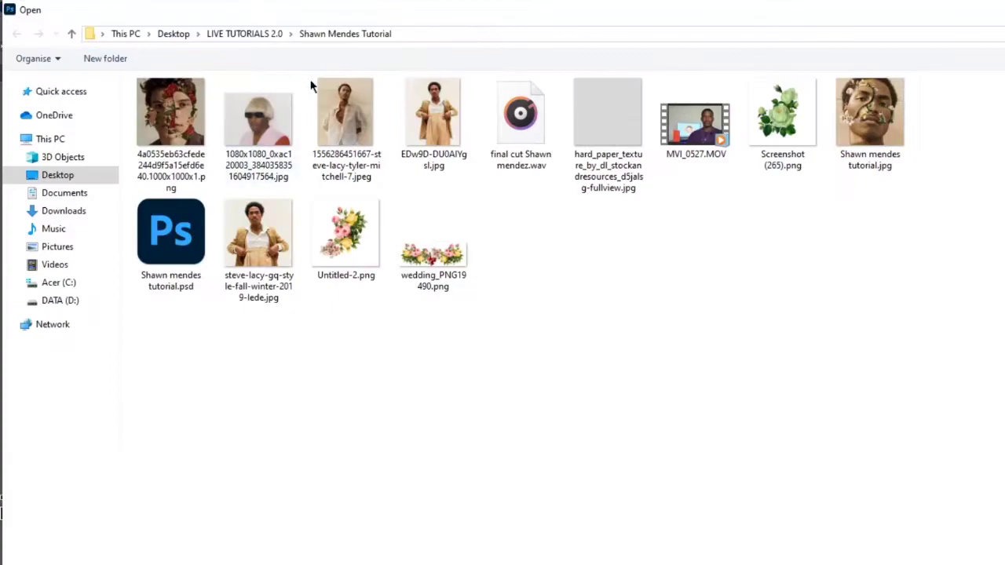
double_click(338, 107)
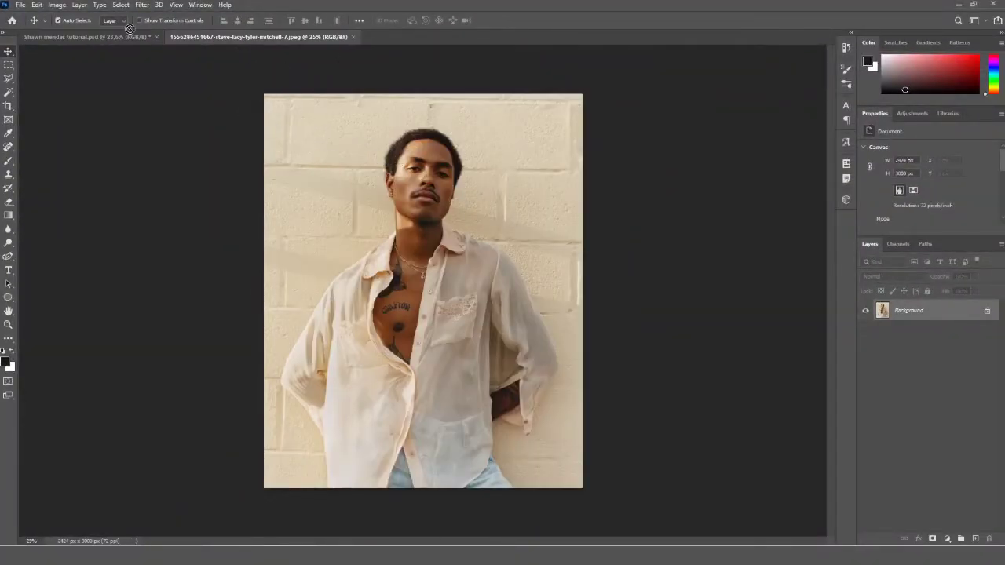
drag(130, 29, 406, 324)
Scale the photo to 360% around the man's face so it fills the canvas, and commit.
key(ctrl+minus)
key(ctrl+t)
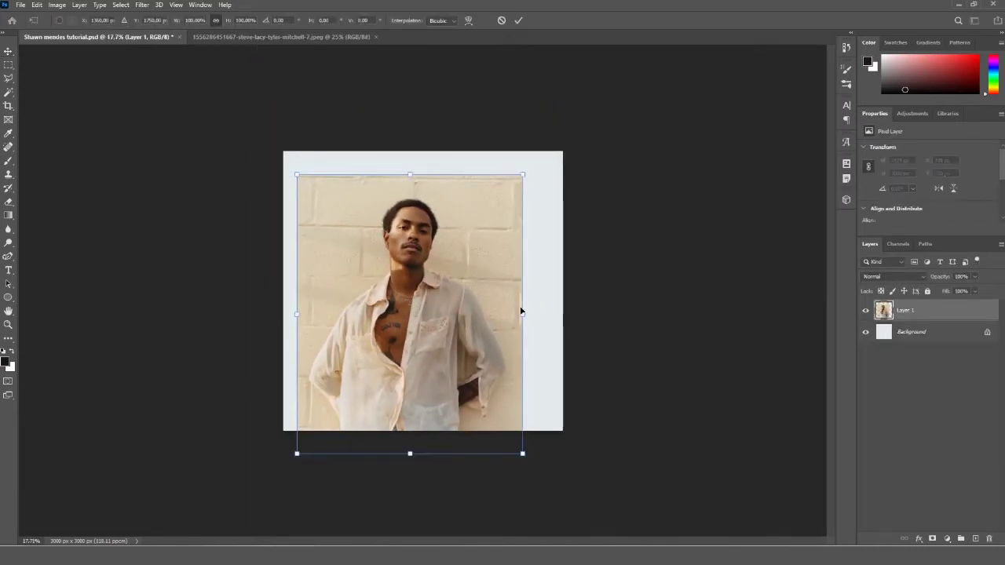
drag(524, 313, 730, 314)
drag(298, 318, 114, 292)
key(ctrl+minus)
drag(388, 232, 388, 344)
drag(417, 179, 421, 112)
drag(421, 228, 420, 253)
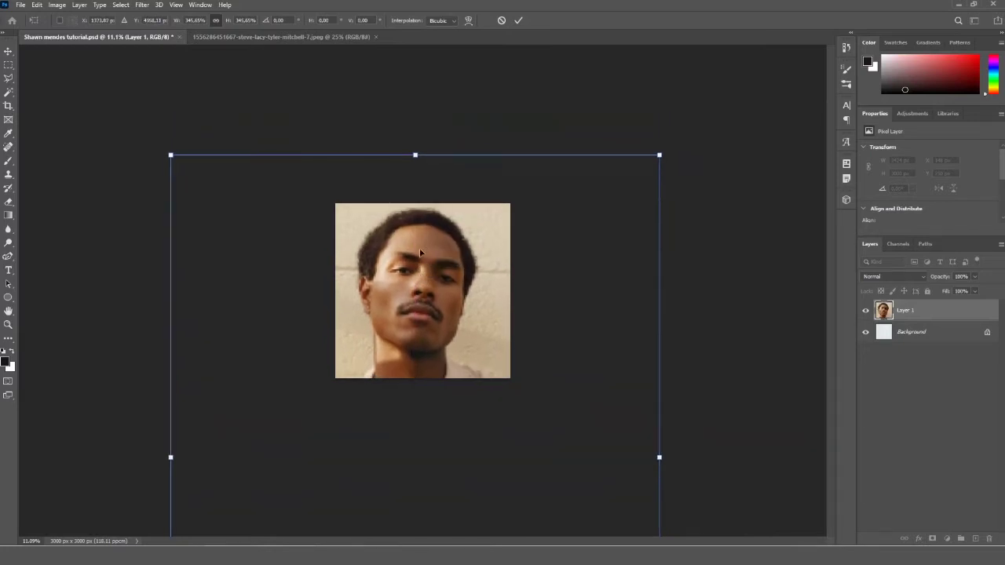
drag(415, 155, 422, 138)
drag(423, 232, 426, 238)
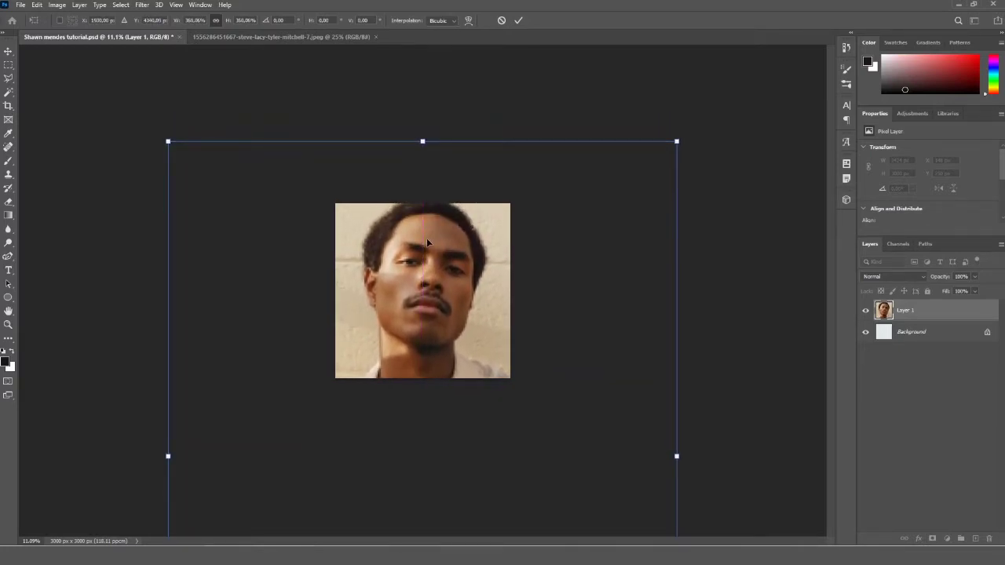
click(518, 22)
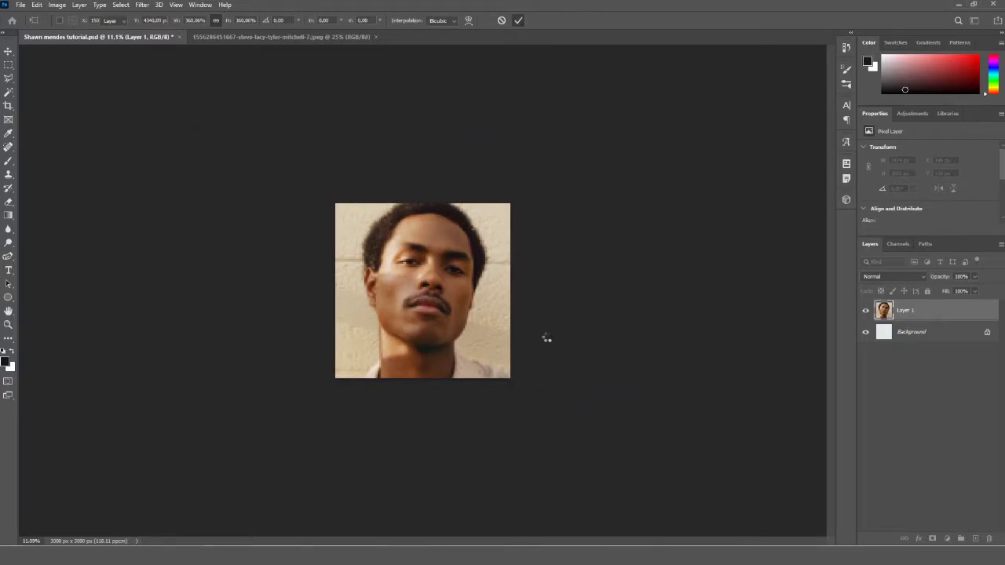
With the Curvature Pen, draw a closed curved path from the left brow down to the left cheek.
scroll(416, 288, up, 5)
scroll(416, 288, down, 2)
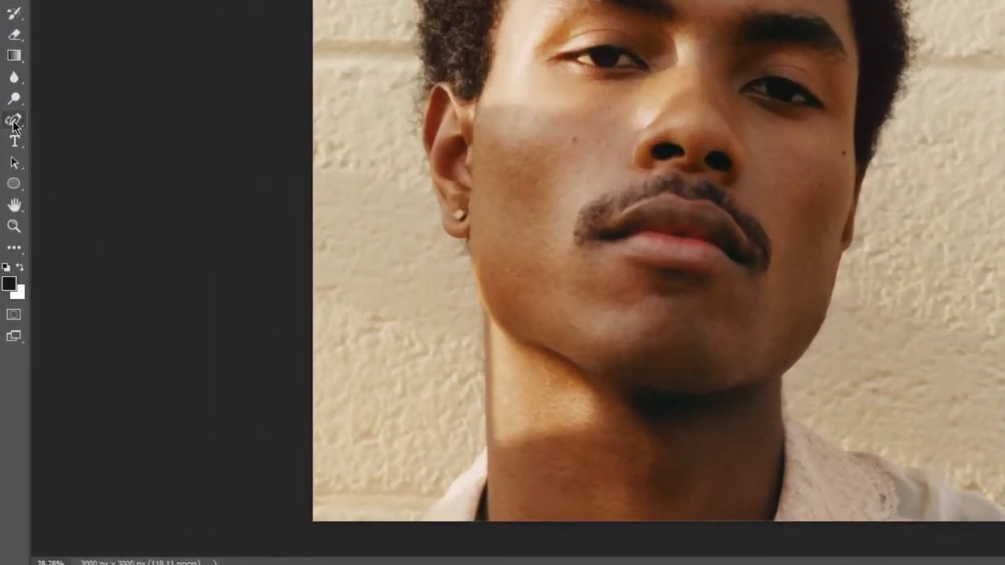
right_click(13, 122)
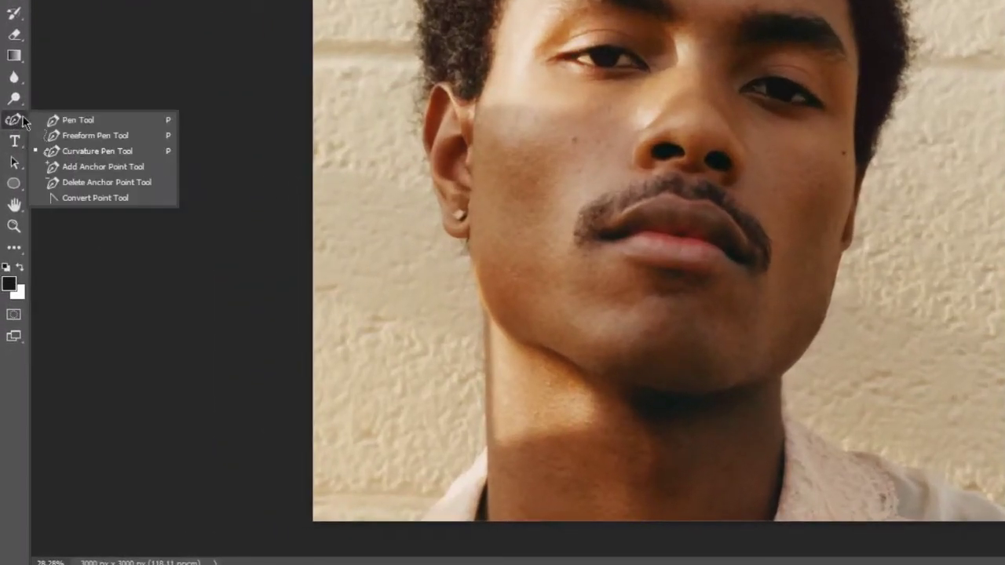
scroll(554, 285, up, 1)
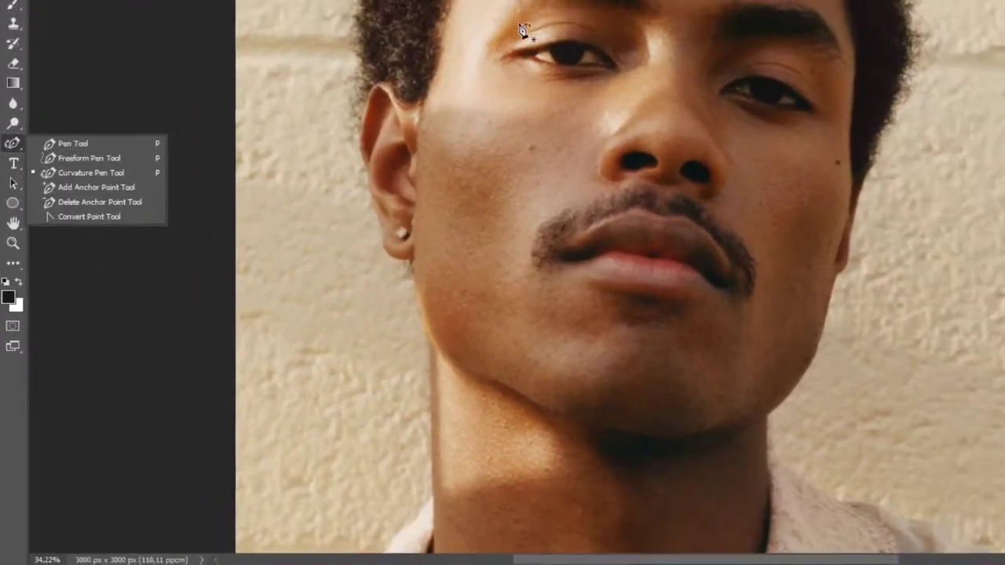
click(343, 135)
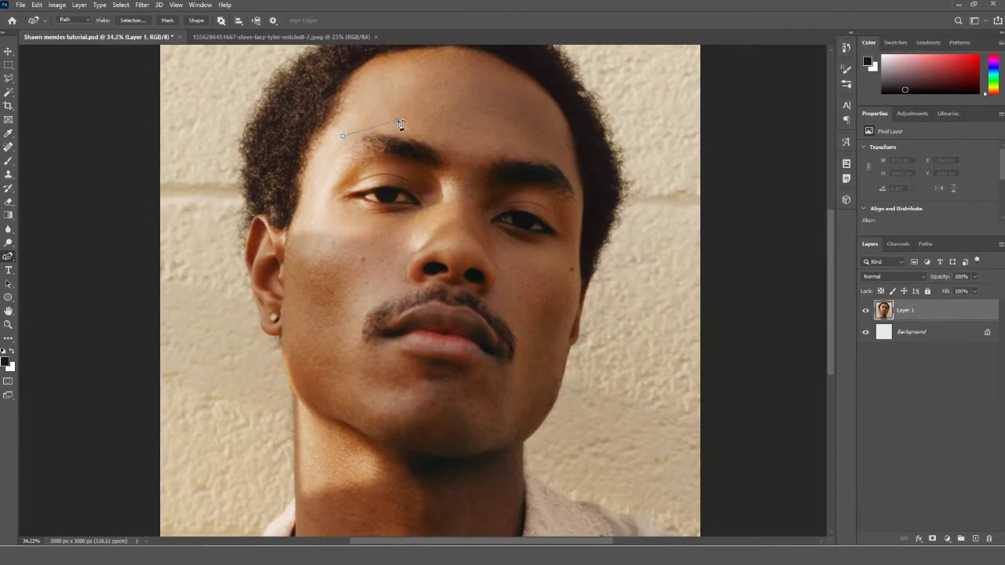
drag(398, 121, 448, 135)
click(464, 171)
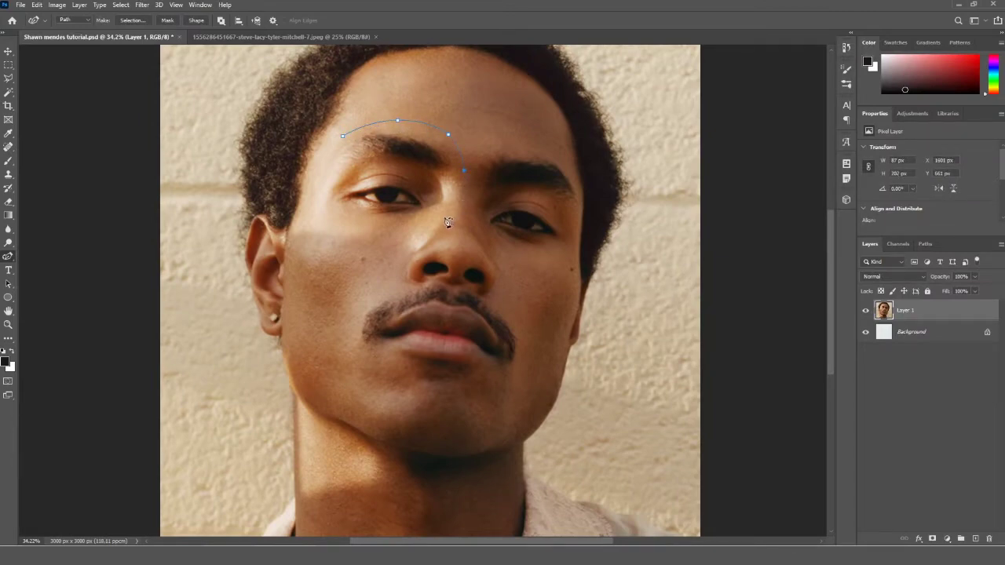
drag(384, 250, 348, 292)
mouse_move(326, 338)
mouse_down()
mouse_move(308, 333)
mouse_move(314, 337)
mouse_up()
drag(307, 257, 306, 311)
drag(314, 189, 306, 259)
click(343, 136)
click(398, 121)
drag(438, 218, 442, 214)
Outline the right cheek with a second closed curved path and start Make Selection.
click(512, 256)
click(556, 266)
click(565, 292)
click(558, 333)
click(541, 355)
click(527, 336)
click(515, 299)
drag(506, 268, 526, 254)
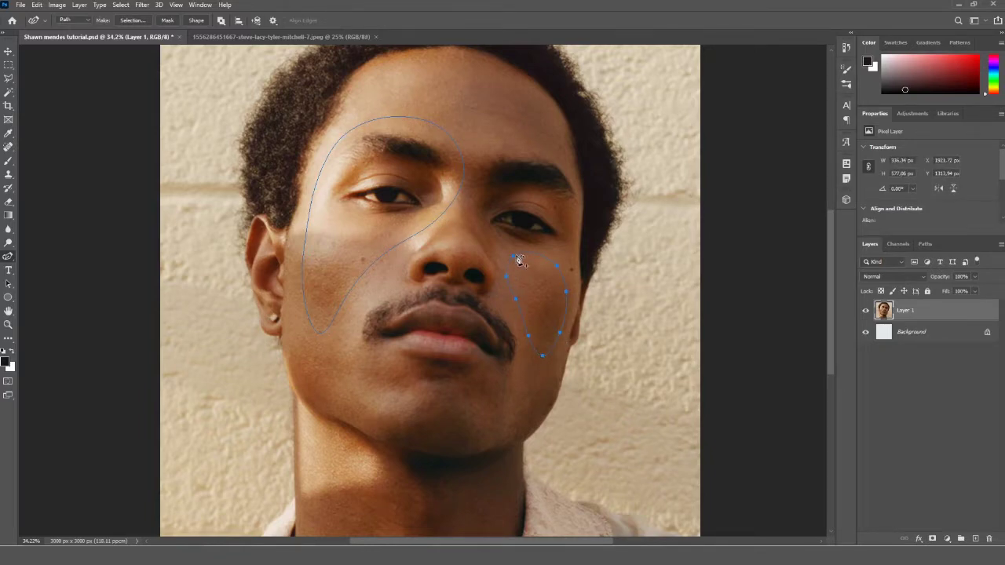
click(566, 296)
click(519, 303)
click(506, 275)
click(132, 22)
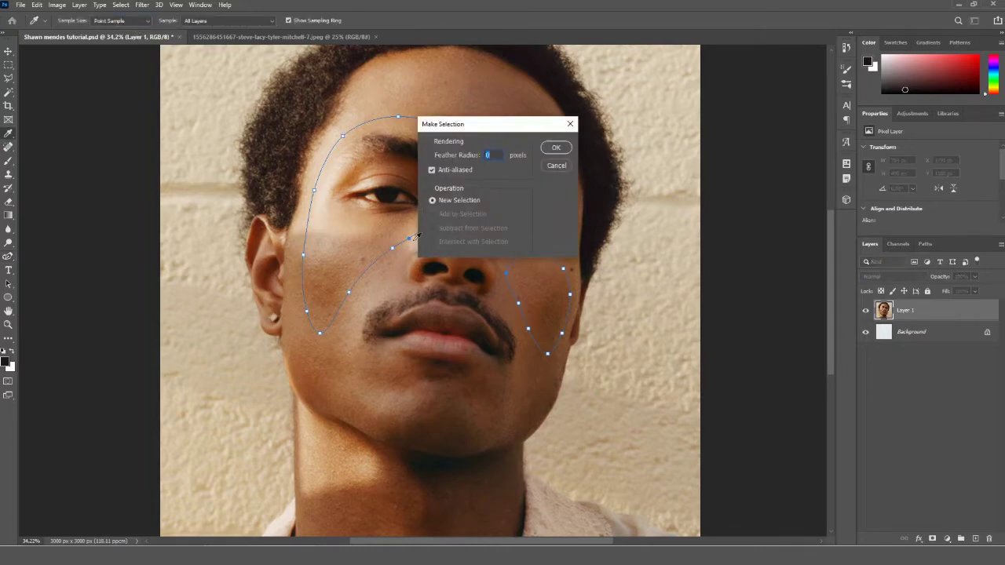
Convert the paths to a selection and copy the two face pieces onto a new Layer 2.
click(554, 148)
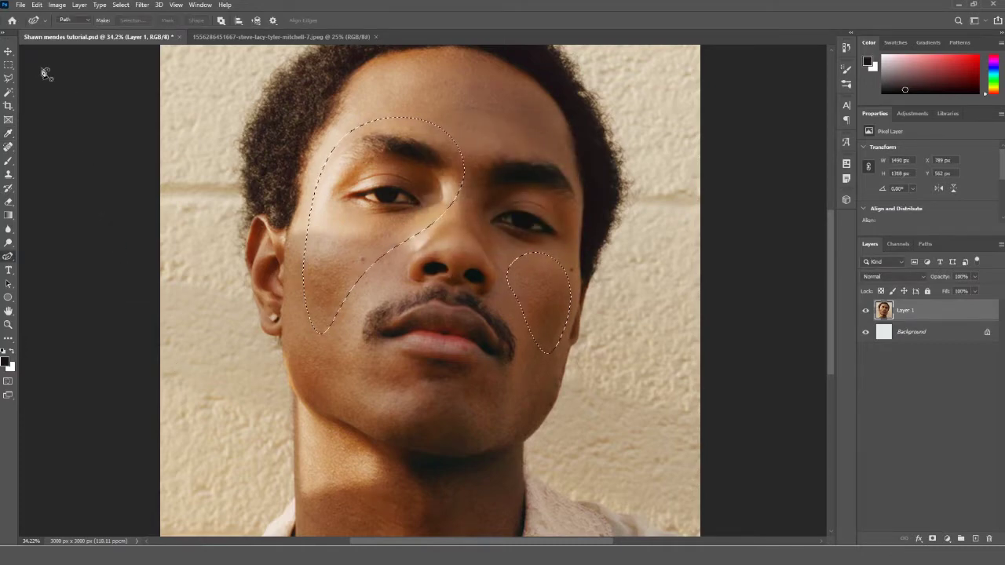
click(8, 50)
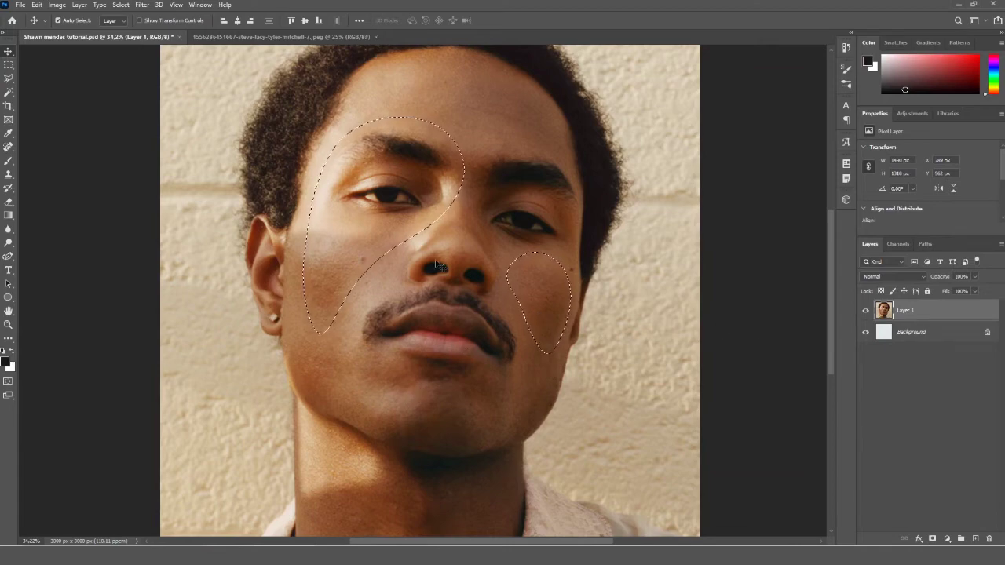
key(ctrl+j)
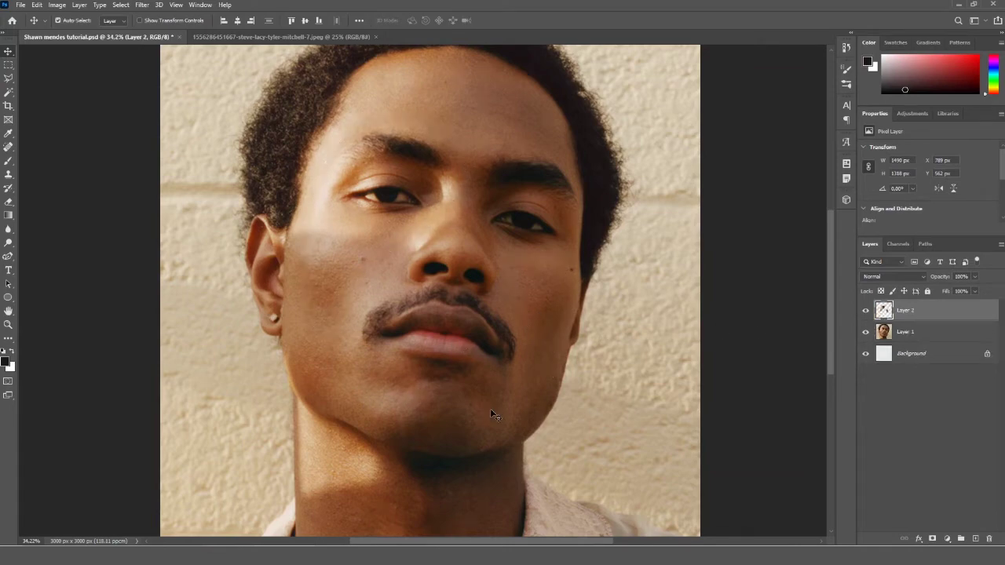
Reload the pieces' selection, clear those shapes from Layer 1, and deselect.
click(865, 333)
click(865, 334)
click(865, 333)
click(865, 333)
ctrl+click(884, 311)
click(923, 333)
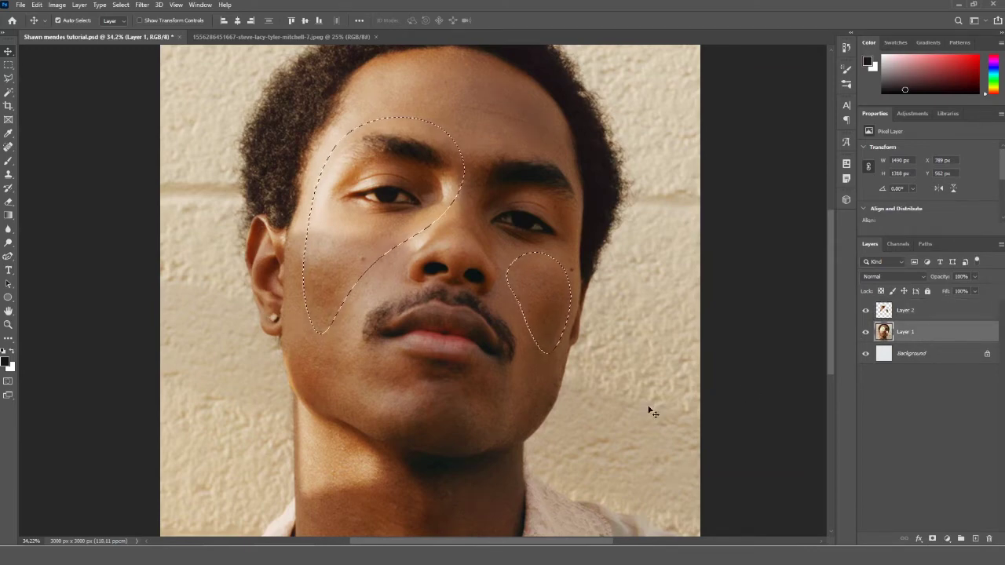
key(ctrl+d)
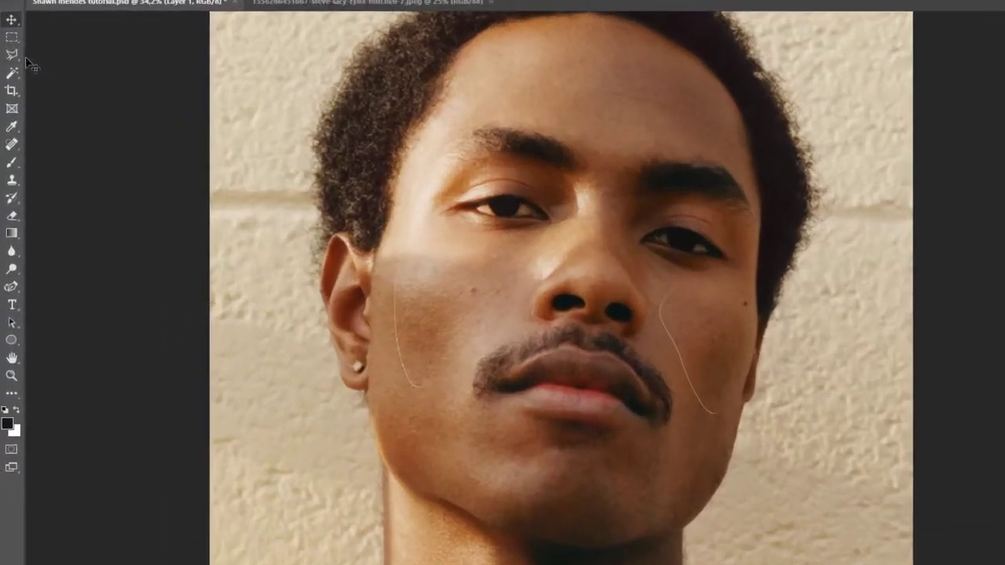
Marquee the left face piece on Layer 2 and shift it up and right to reveal a white gap.
key(m)
drag(284, 88, 482, 378)
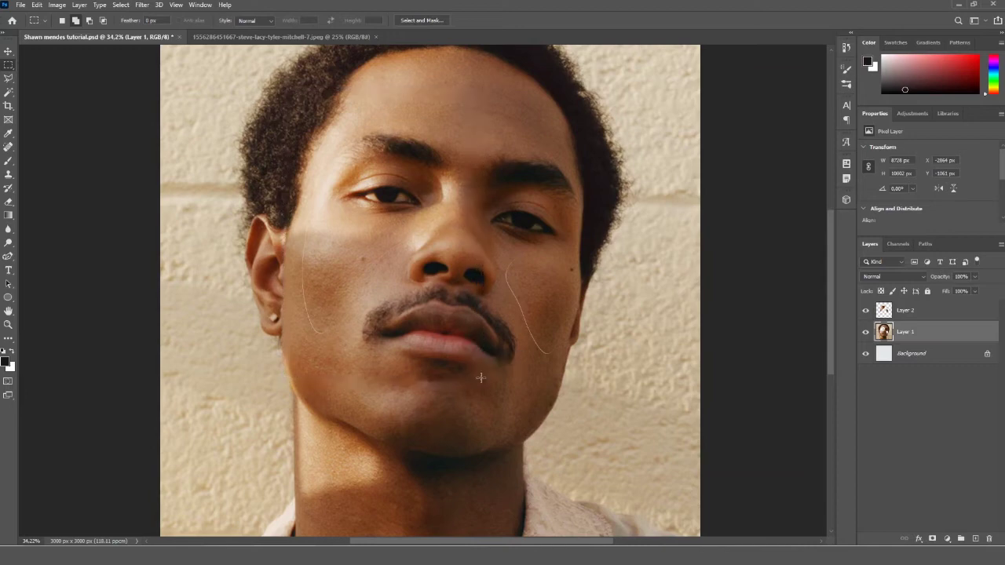
click(8, 52)
mouse_move(304, 211)
mouse_down()
mouse_move(356, 223)
mouse_move(395, 336)
mouse_up()
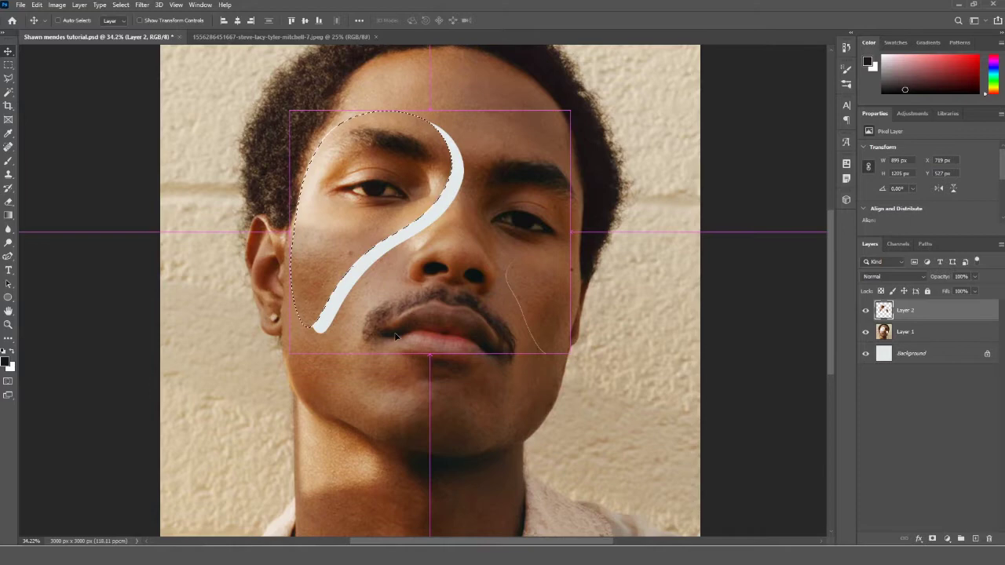
key(ctrl+d)
Marquee the right cheek piece and nudge it to reveal a white curved strip.
click(9, 65)
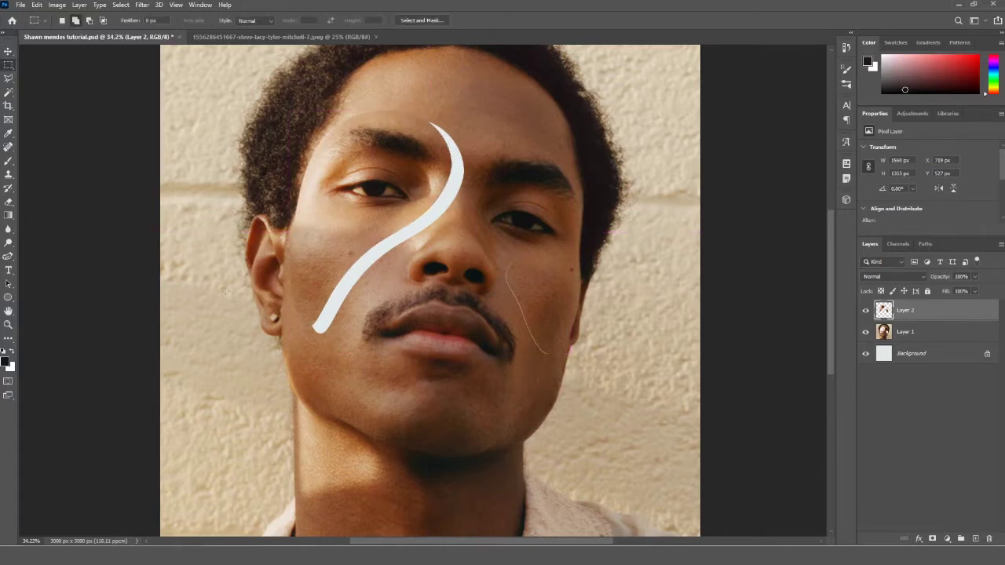
drag(492, 217, 610, 401)
click(9, 51)
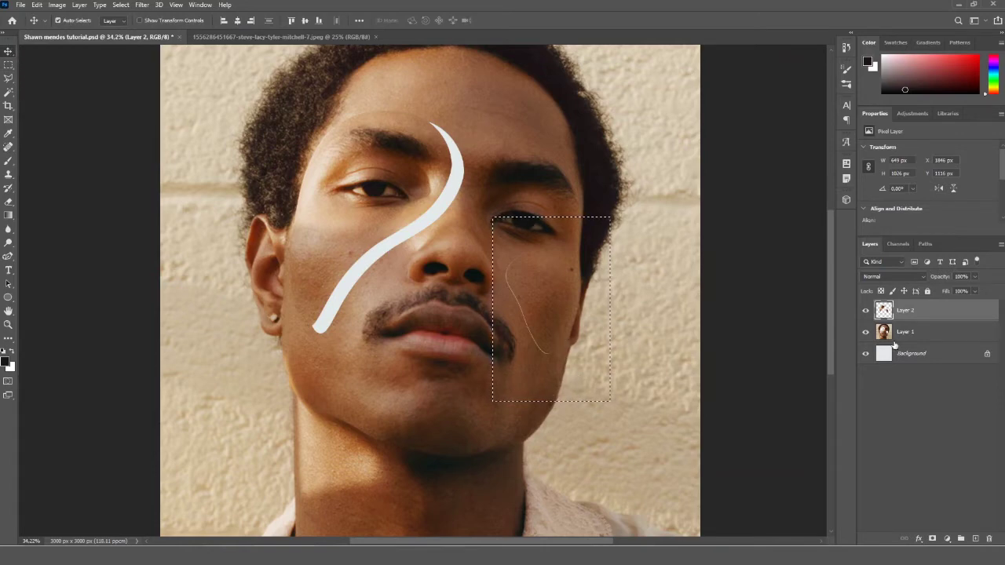
drag(534, 297, 541, 289)
key(ctrl+d)
click(316, 334)
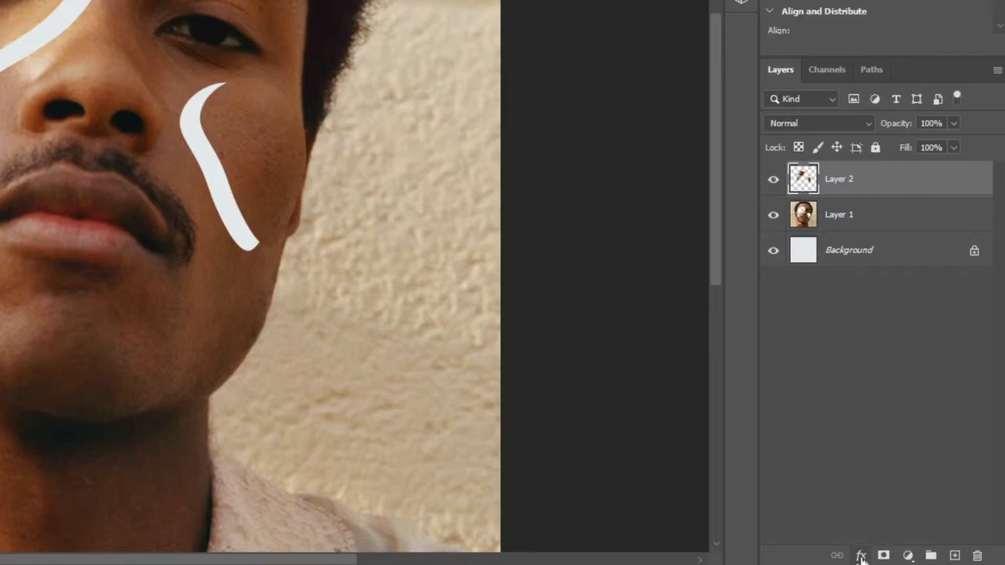
Add an Outer Bevel to Layer 2 with a peach highlight colour and adjusted light angle.
click(861, 557)
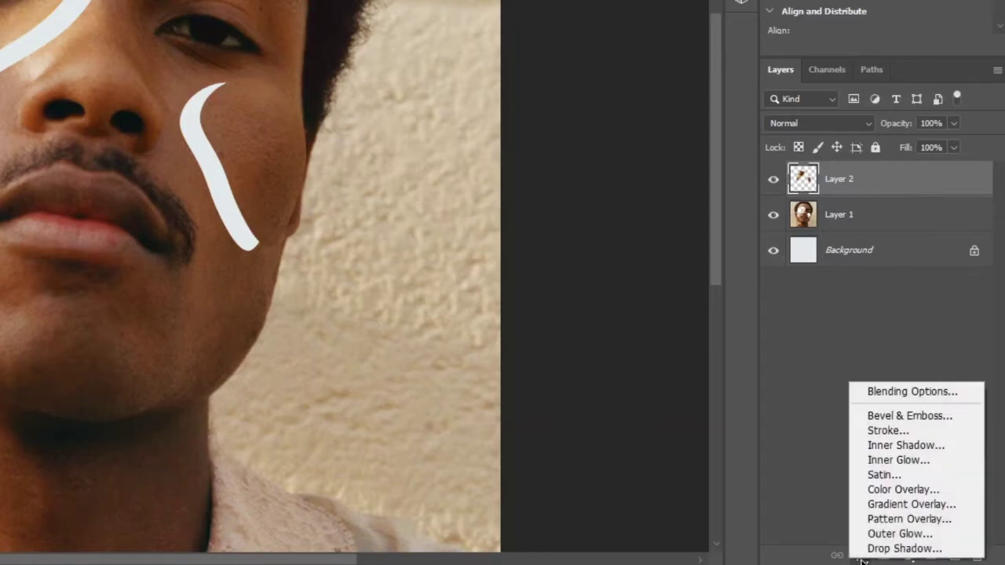
click(888, 414)
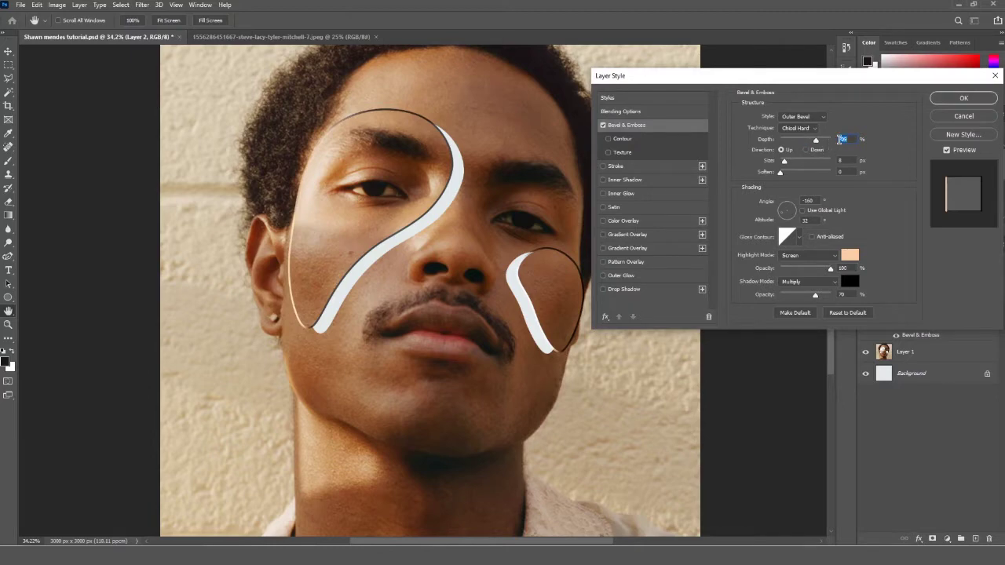
scroll(840, 139, up, 2)
click(850, 255)
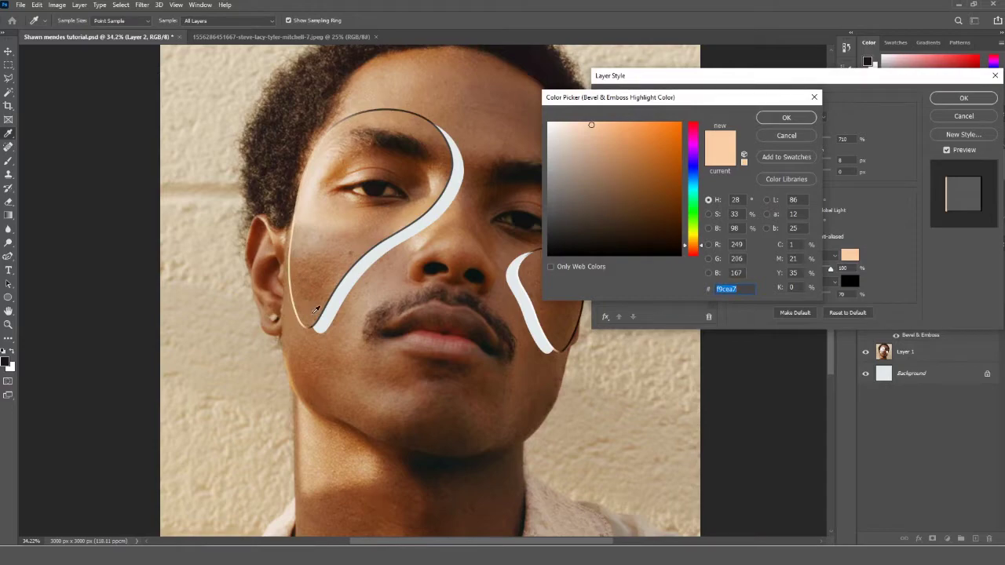
click(786, 118)
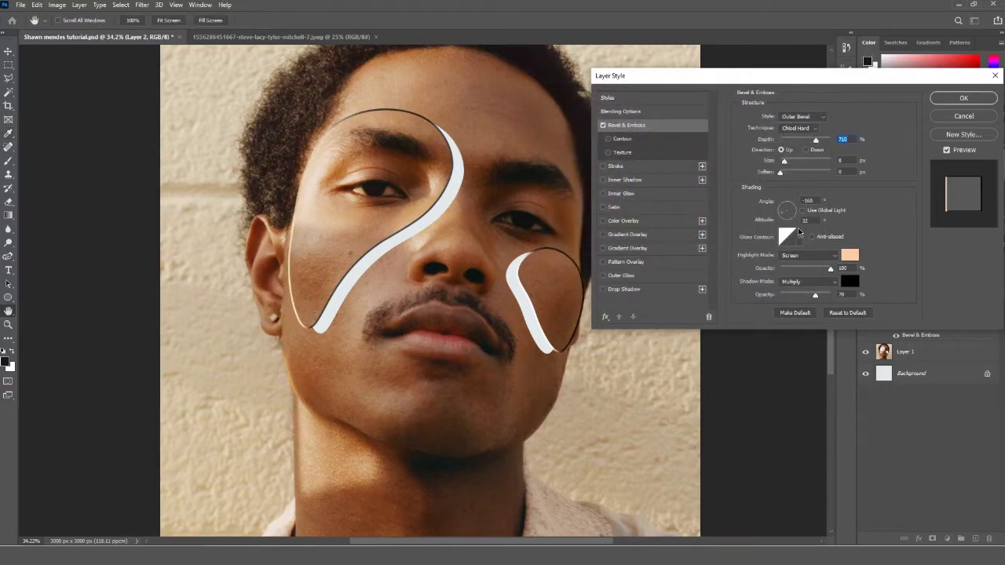
drag(782, 215, 783, 219)
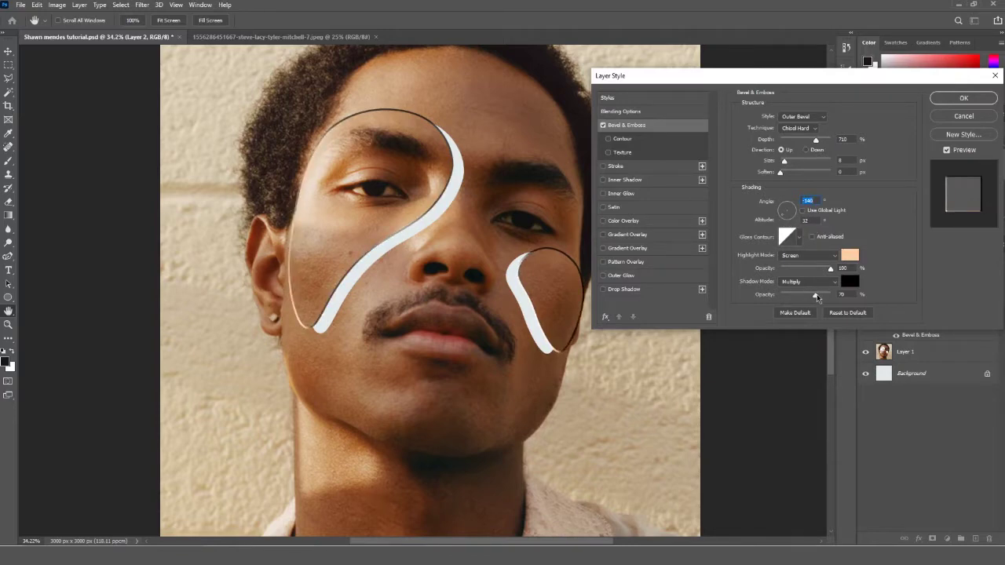
Lower the bevel's shadow opacity to 61% and highlight opacity to 83%, then apply.
drag(818, 297, 811, 296)
click(840, 294)
drag(827, 268, 821, 268)
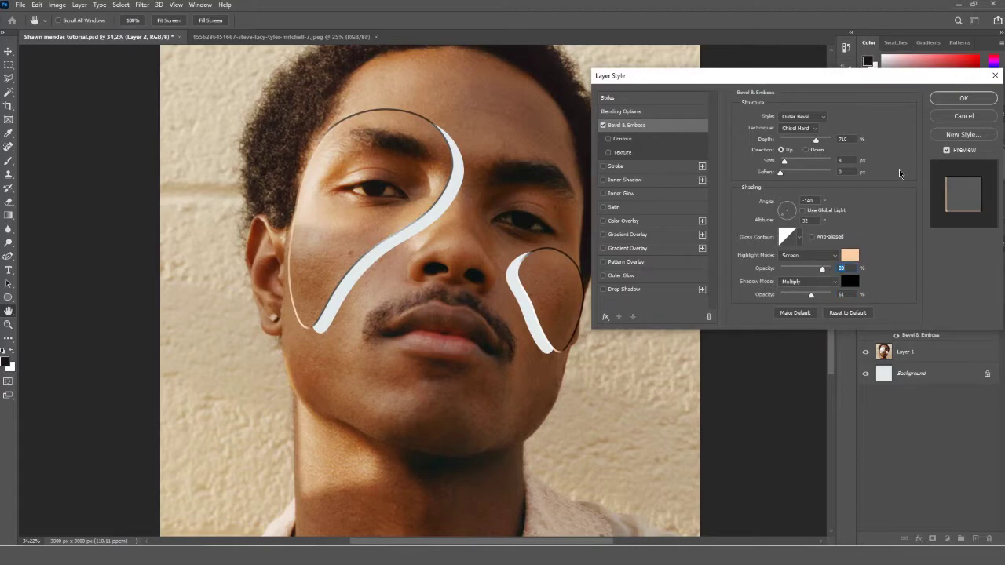
click(964, 97)
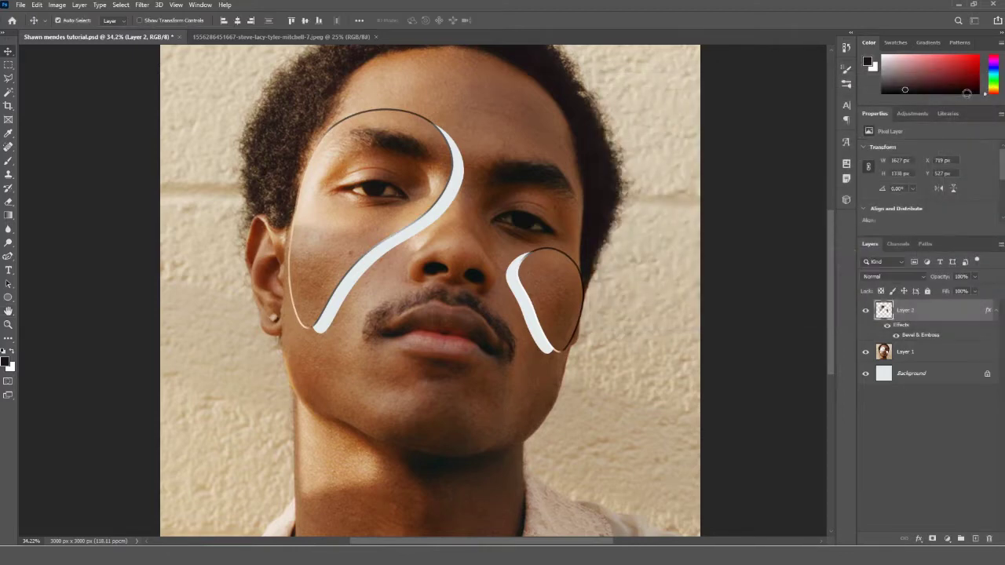
Give Layer 1 an Inner Bevel lit from about 75° angle at 16° altitude.
click(922, 353)
click(919, 540)
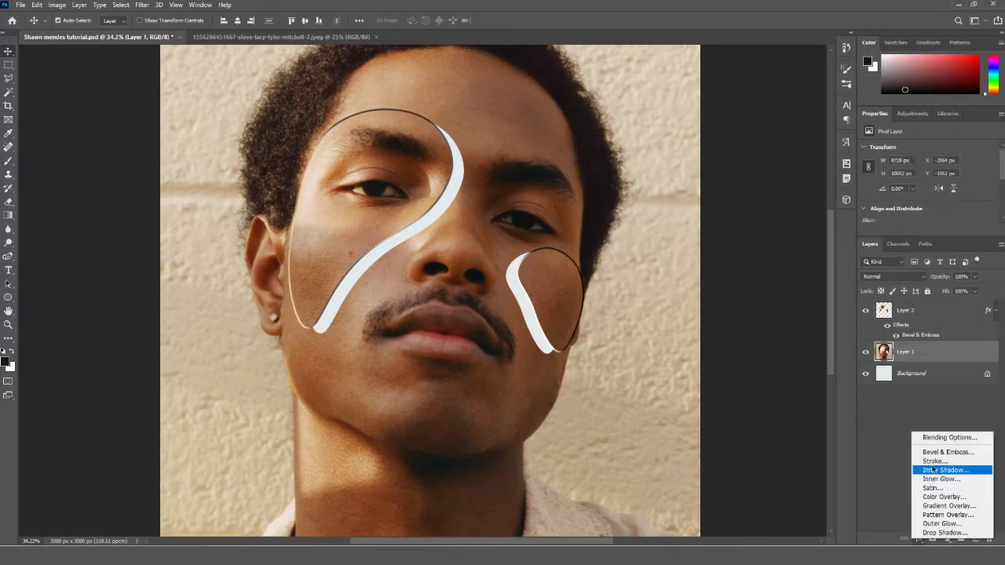
click(937, 451)
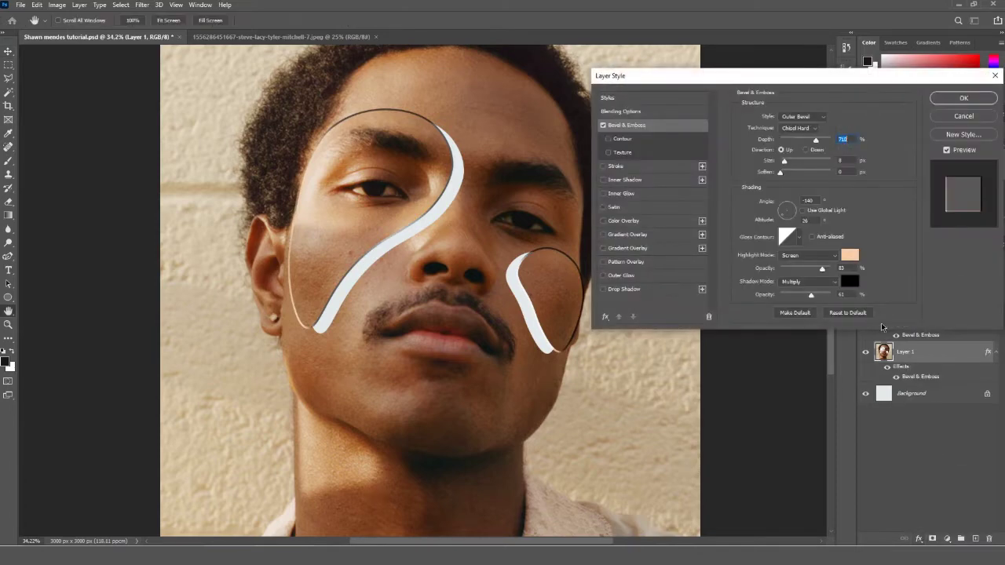
click(819, 117)
click(793, 134)
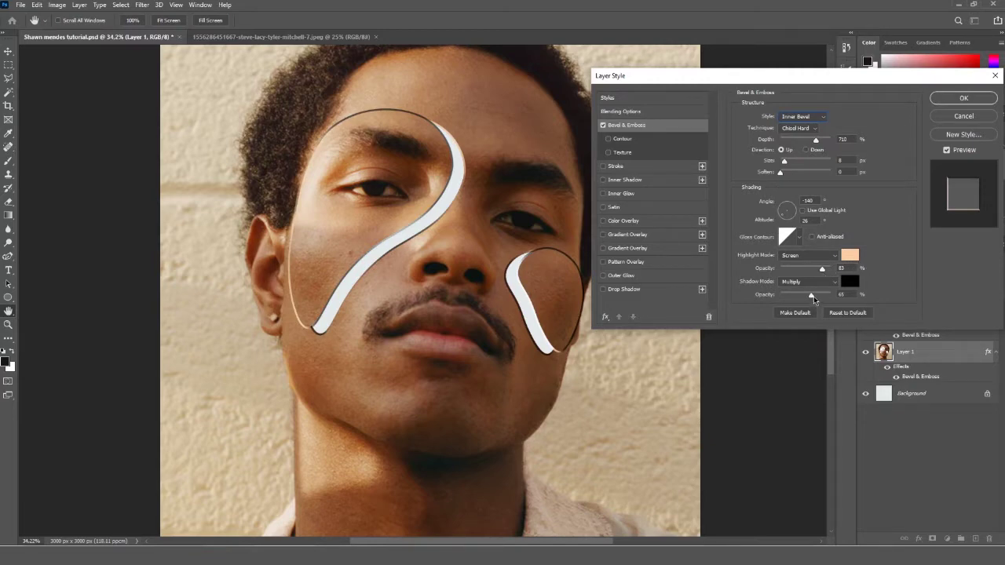
click(789, 208)
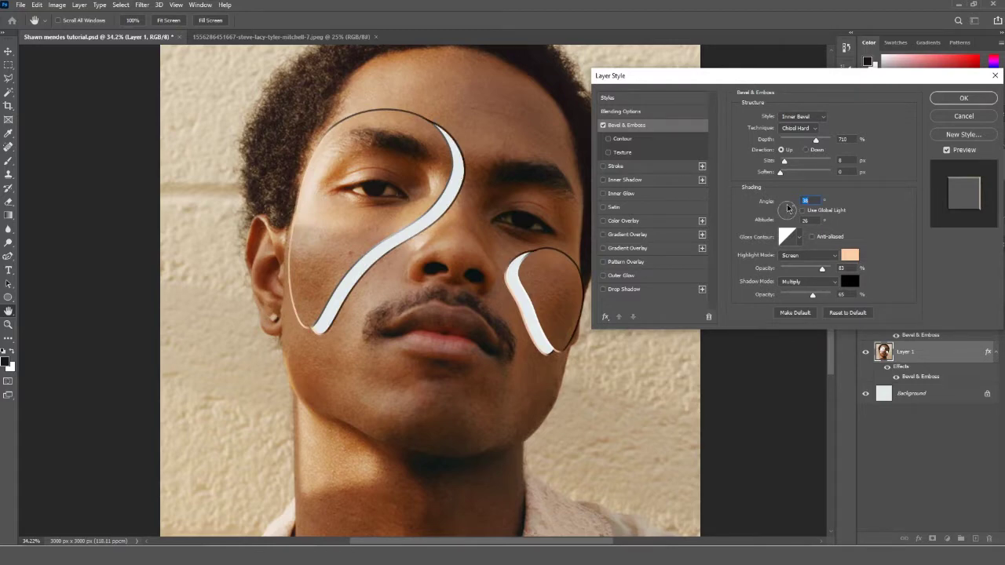
drag(788, 207, 789, 210)
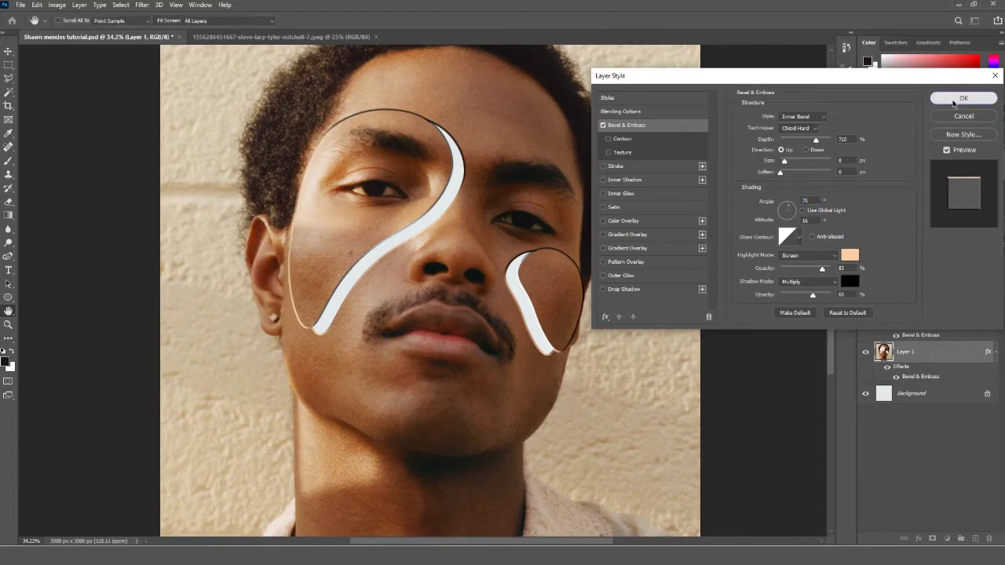
click(962, 99)
scroll(413, 309, down, 3)
scroll(413, 309, up, 2)
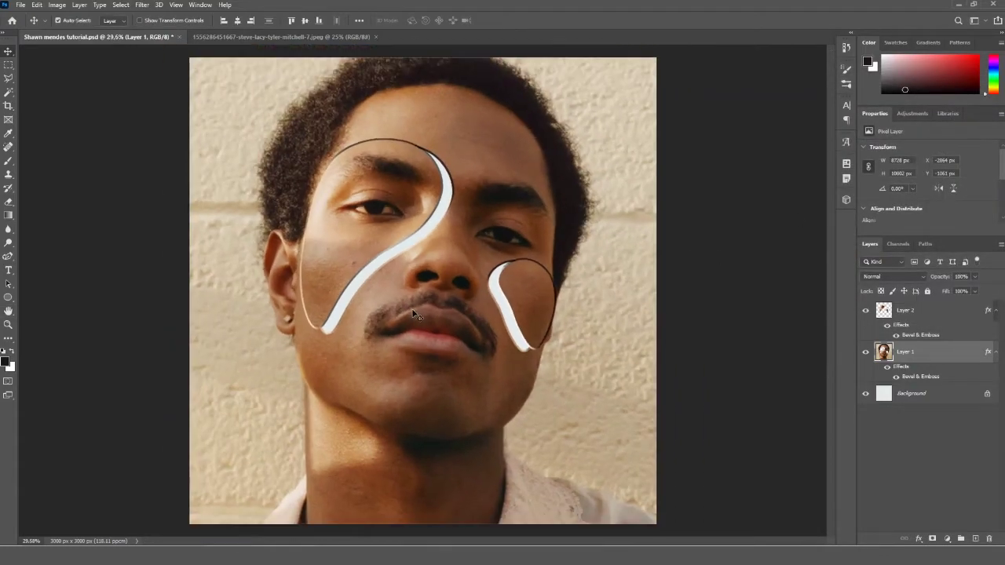
Fill the Background layer with the black foreground colour using Alt+Backspace.
click(950, 394)
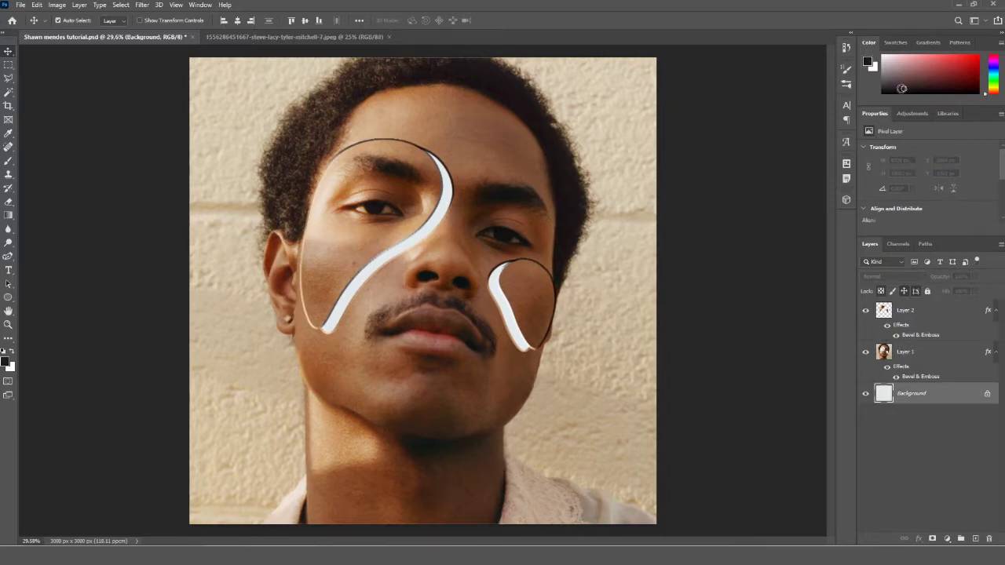
key(alt+BackSpace)
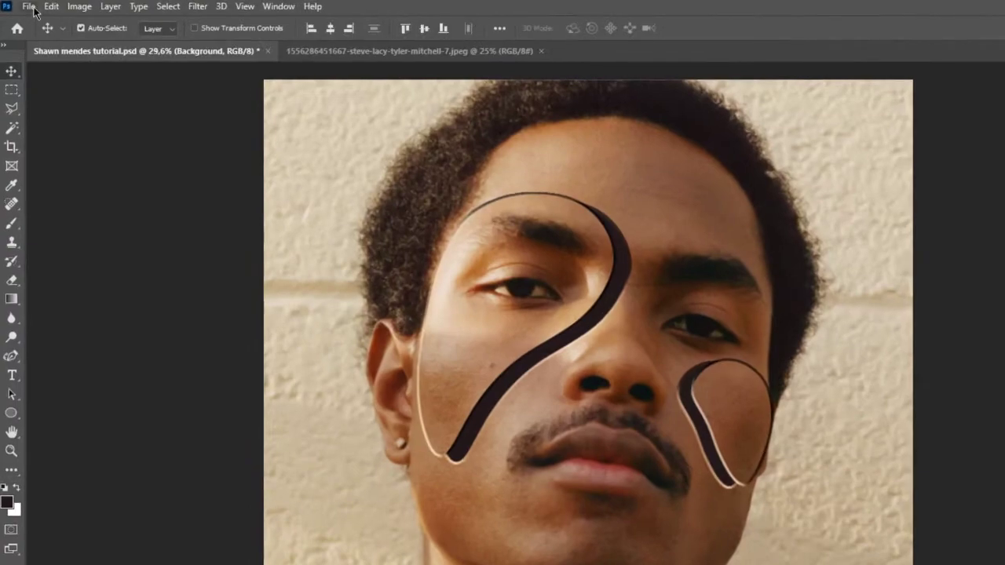
Open Untitled-2.png and Screenshot (265).png, and bring the bouquet into the portrait above Layer 1.
click(20, 5)
click(28, 27)
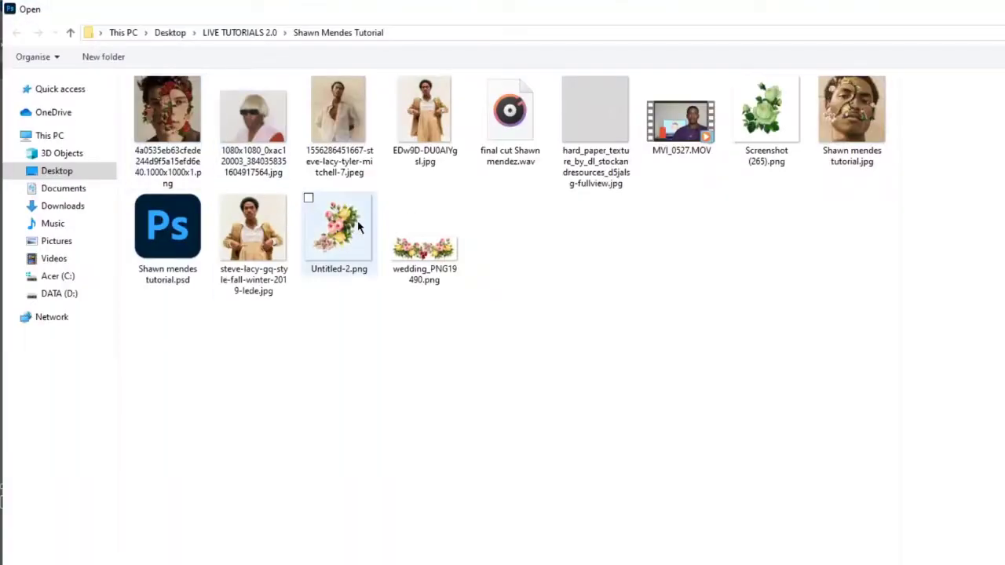
click(358, 227)
ctrl+click(765, 118)
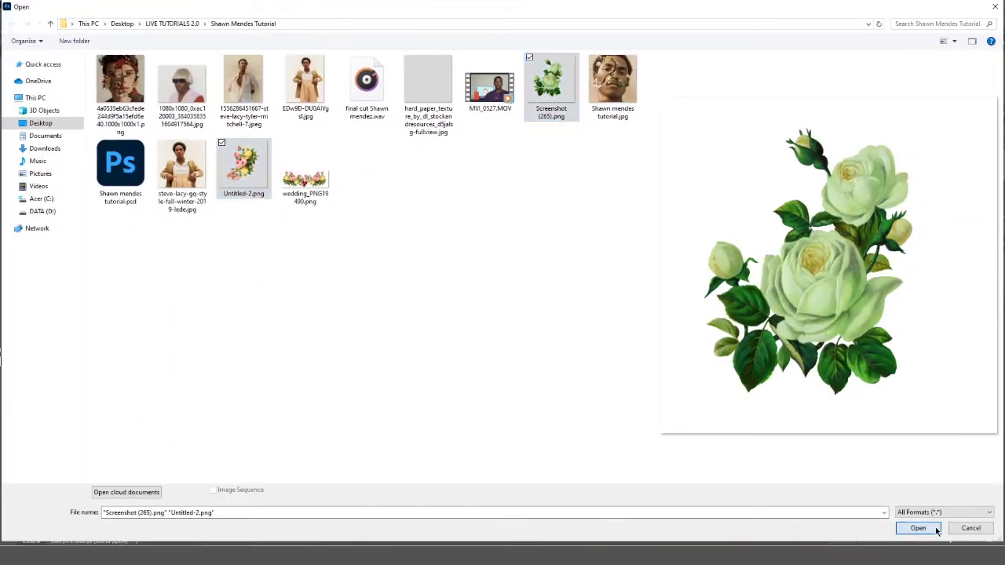
click(936, 531)
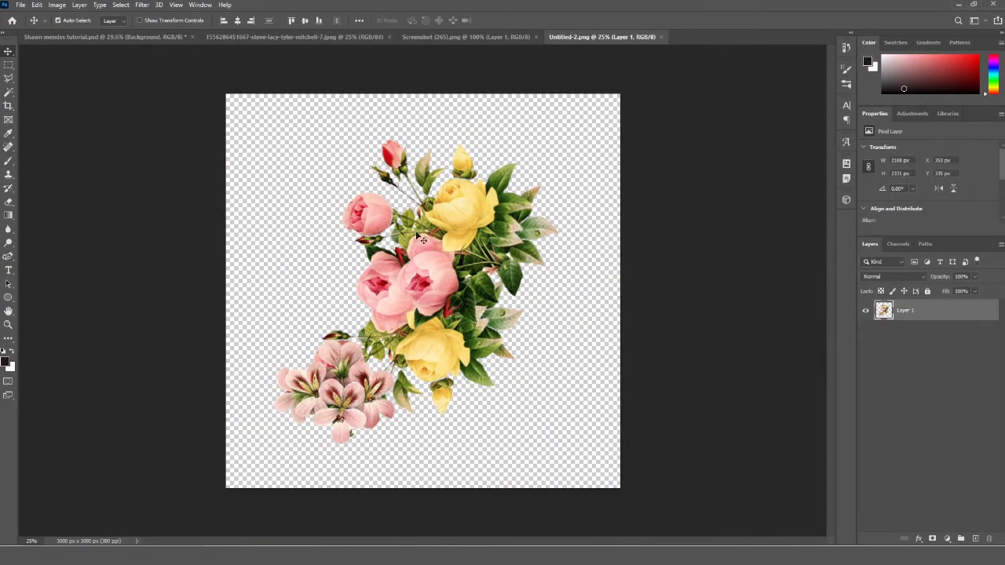
drag(459, 228, 381, 188)
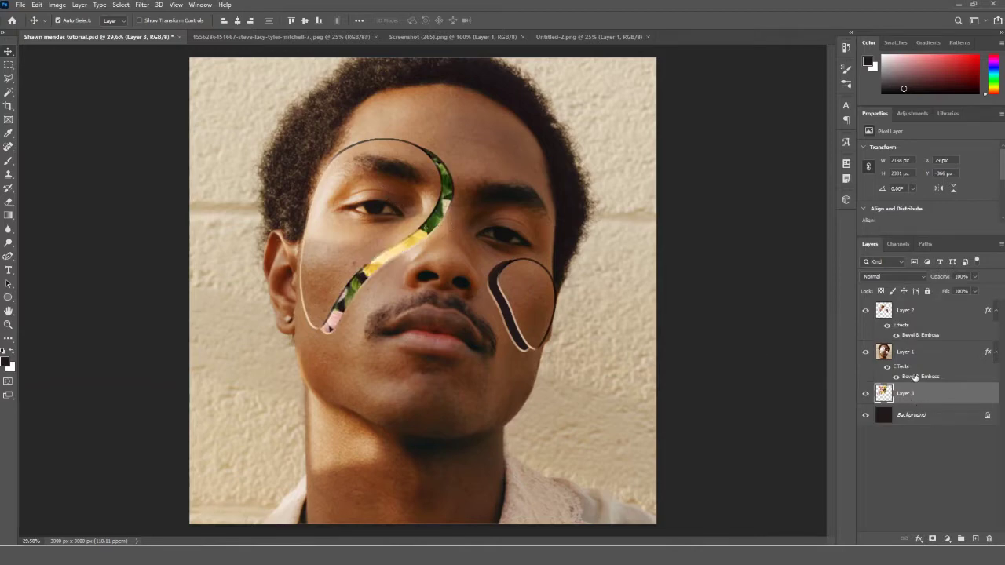
drag(908, 401, 939, 351)
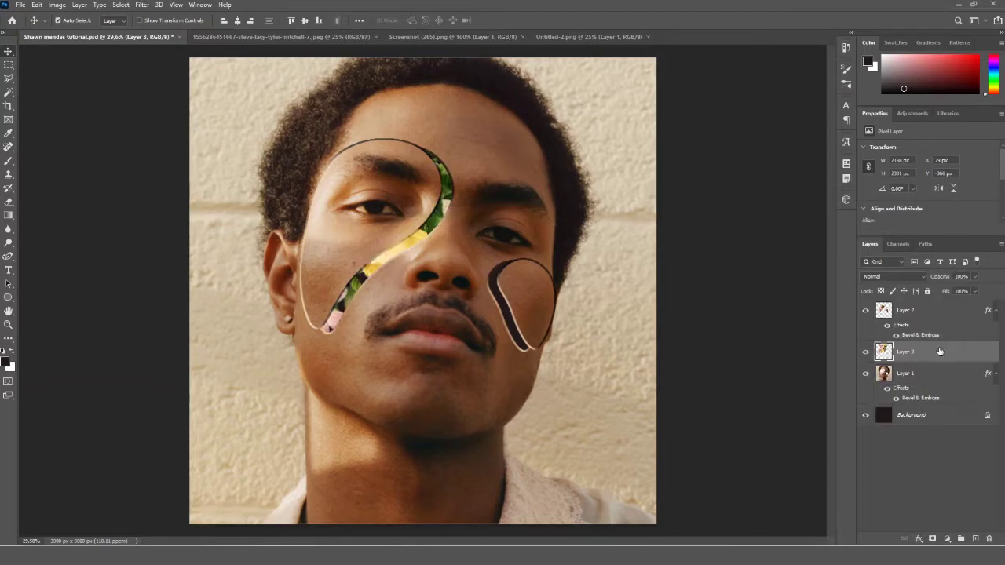
Rotate and position the flower bouquet around the left brow, cut strip and hair.
drag(454, 254, 442, 260)
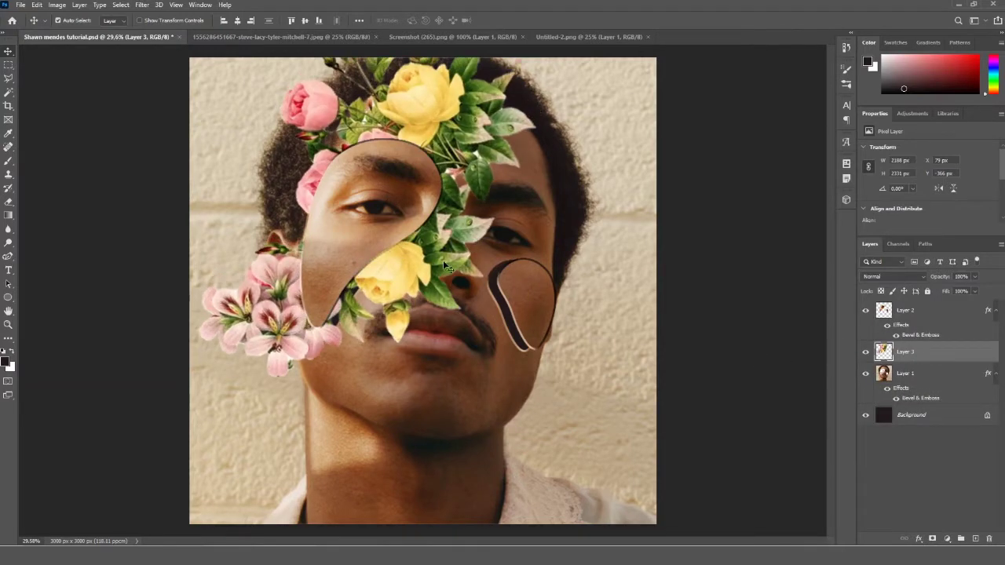
key(ctrl+t)
drag(549, 383, 523, 314)
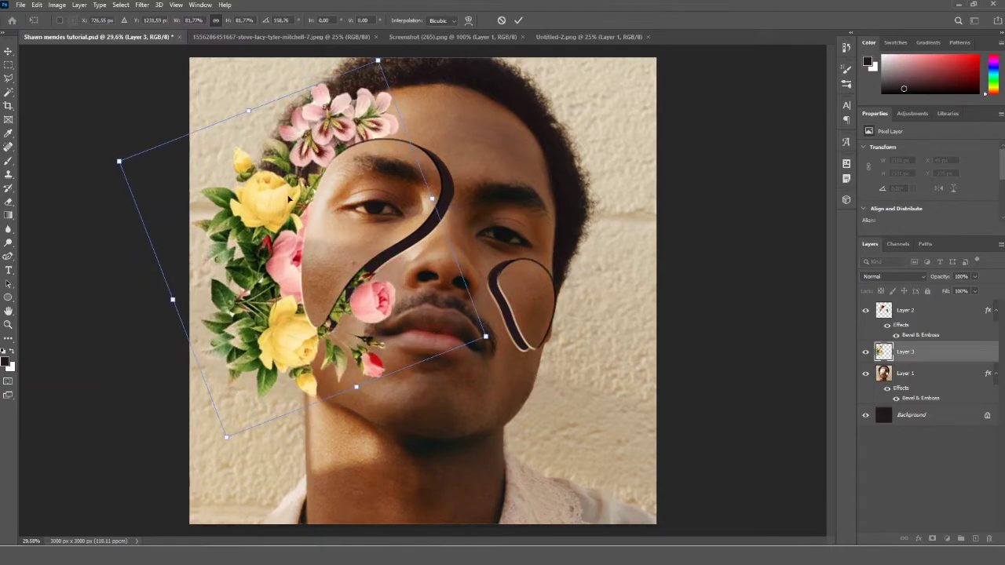
drag(261, 196, 316, 186)
drag(163, 146, 465, 332)
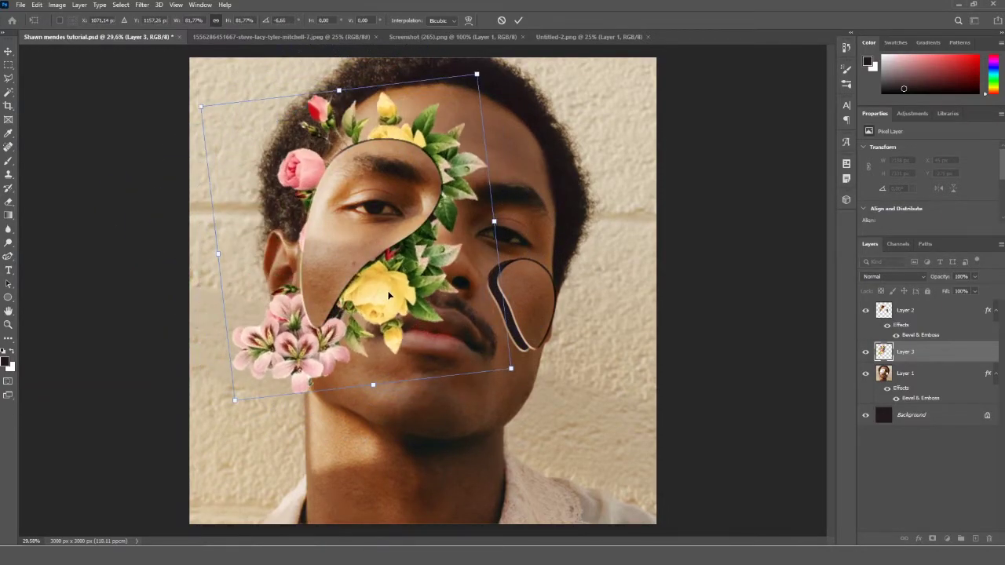
drag(390, 295, 415, 278)
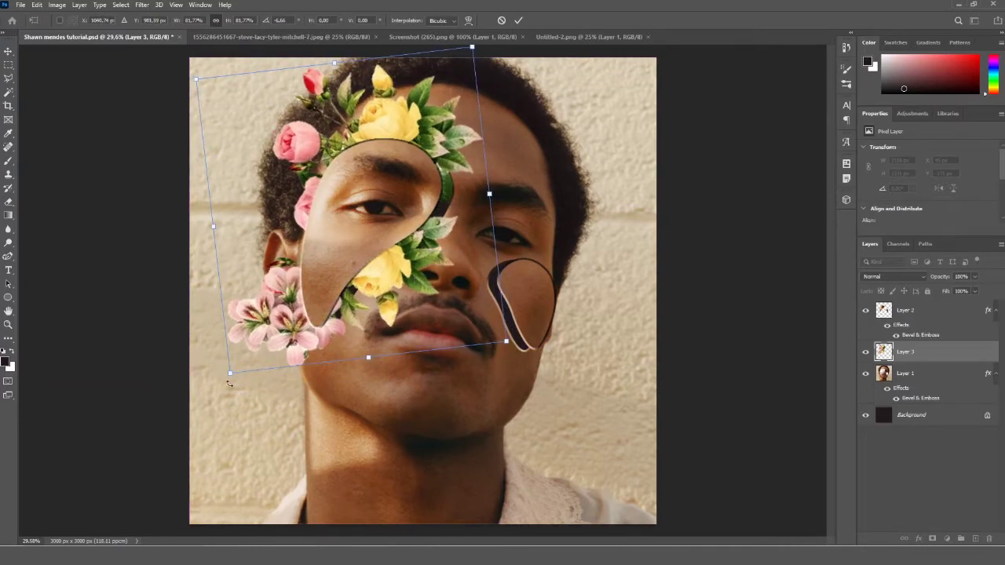
drag(229, 383, 234, 368)
click(518, 20)
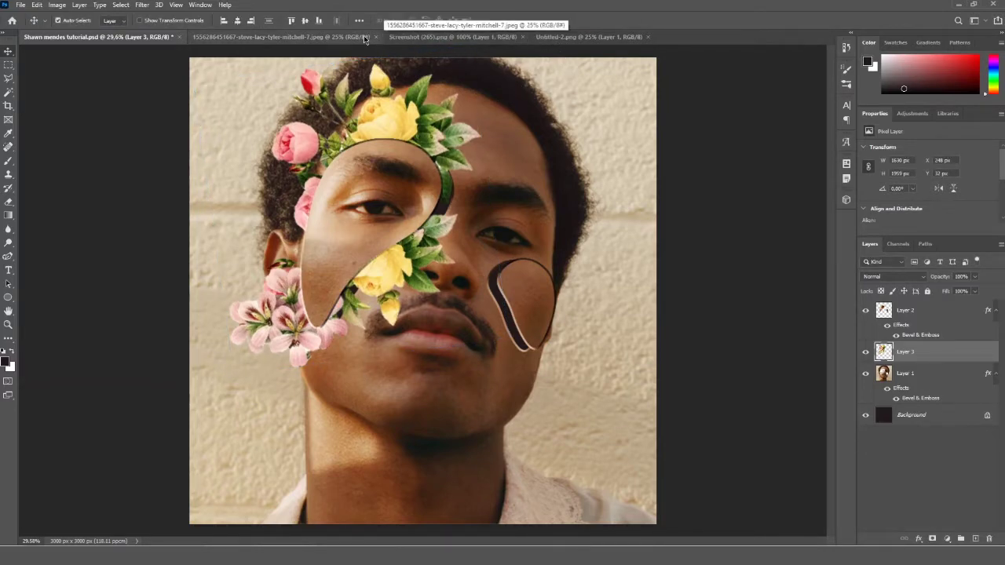
Copy the white roses from Screenshot (265) into the portrait on the right cheek.
click(548, 40)
click(452, 37)
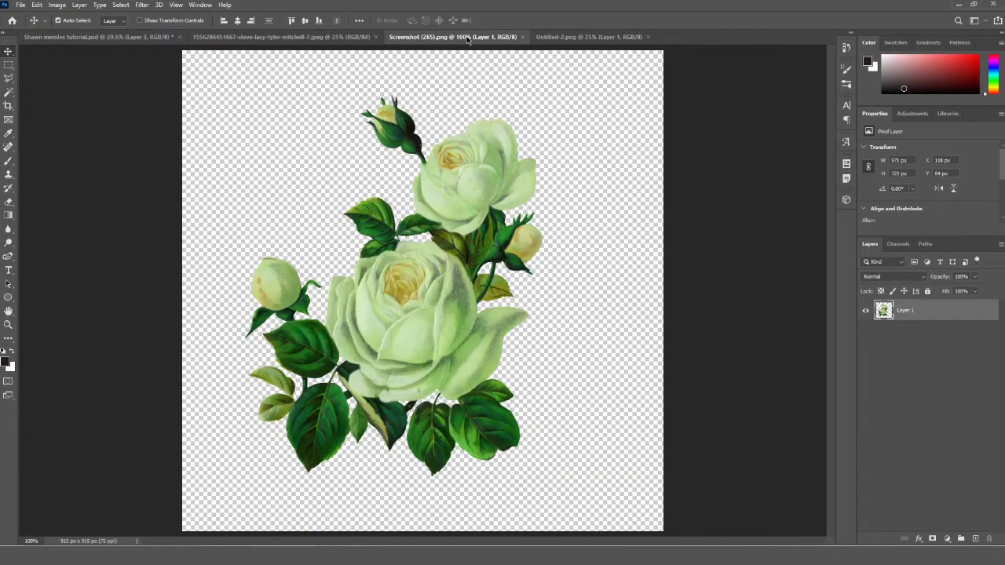
drag(421, 206, 522, 303)
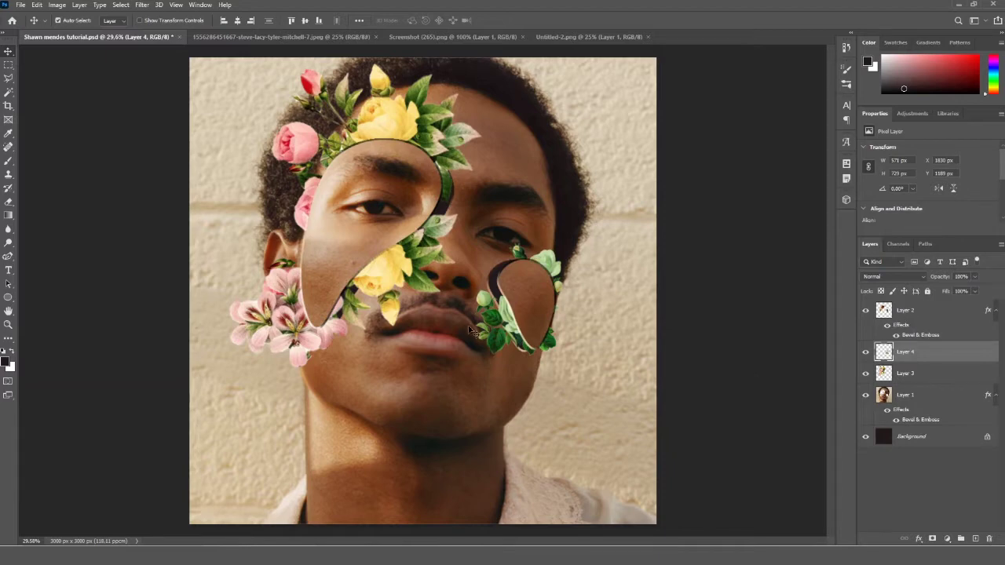
drag(471, 330, 515, 310)
Rotate the roses to -15.3° around the right cheek cut-out and add a new Layer 5.
key(ctrl+t)
drag(577, 250, 542, 231)
click(518, 19)
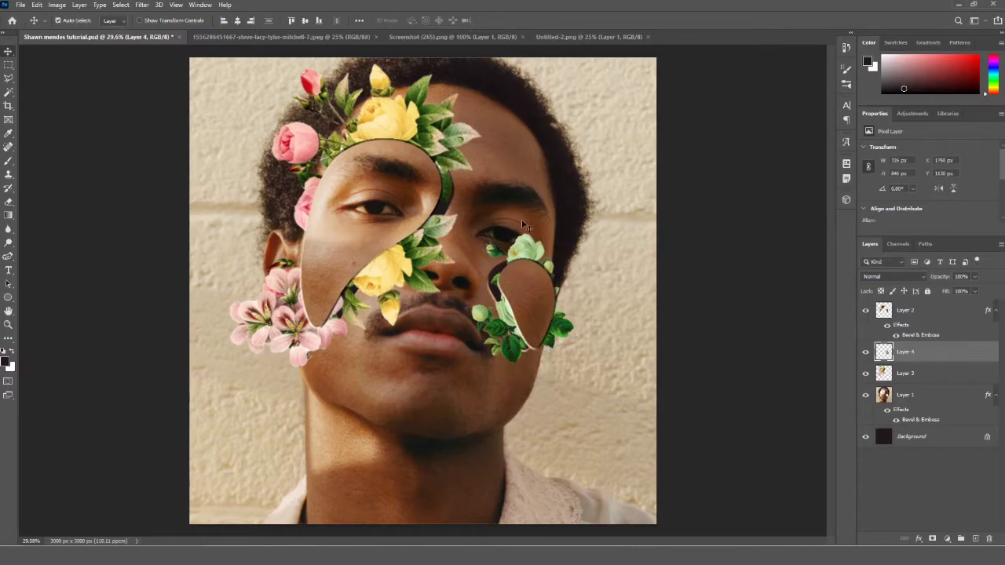
scroll(523, 226, down, 2)
scroll(275, 397, up, 1)
scroll(326, 332, down, 1)
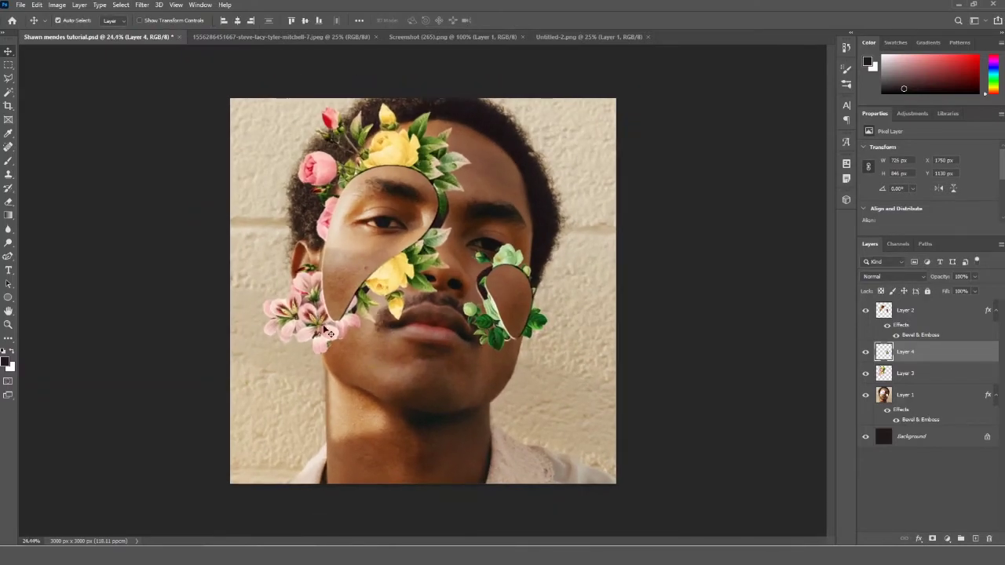
scroll(330, 334, down, 1)
click(343, 314)
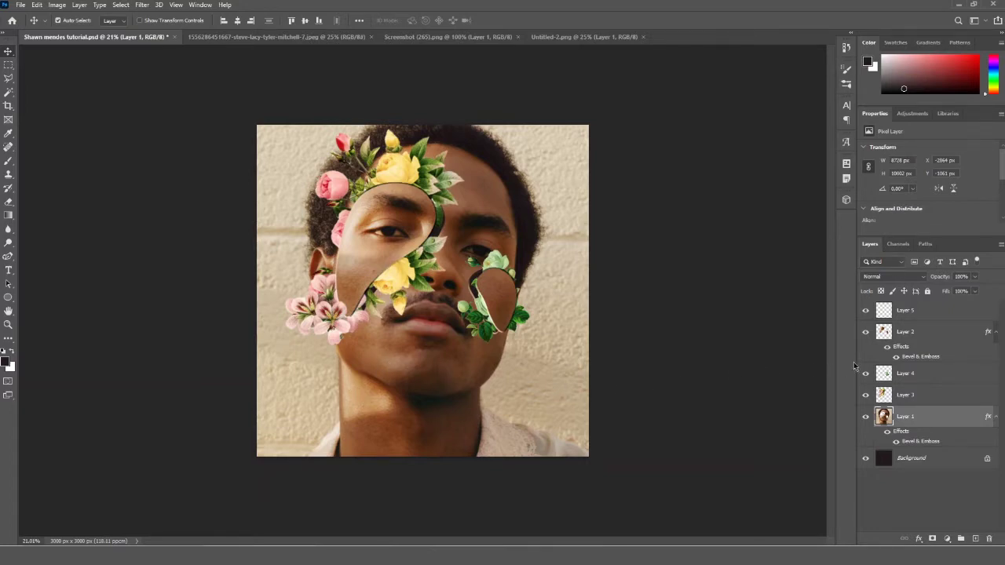
Add a Hue/Saturation adjustment with the Sepia preset, tuned to hue 36 and saturation 41.
click(935, 312)
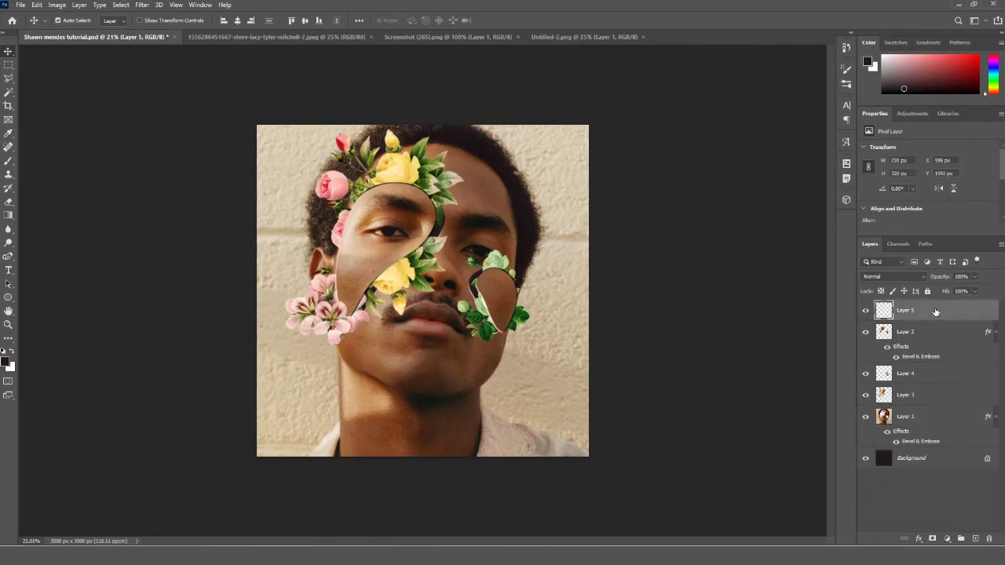
click(913, 113)
click(891, 152)
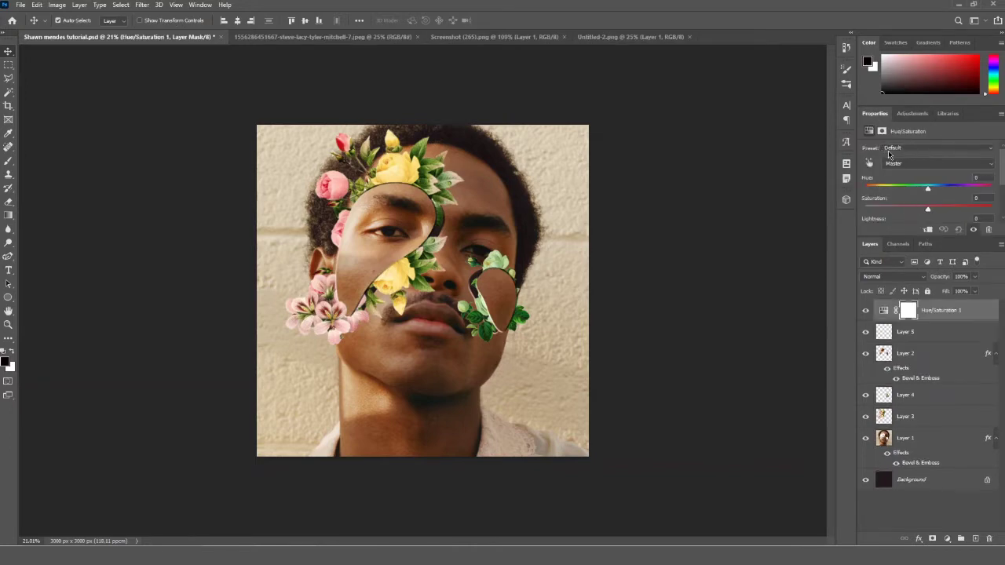
click(906, 149)
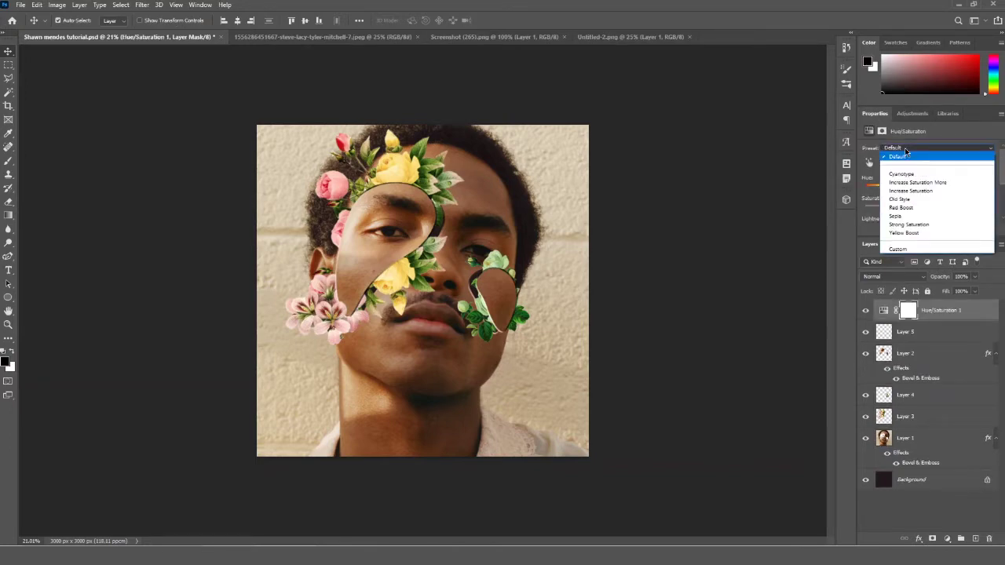
click(904, 215)
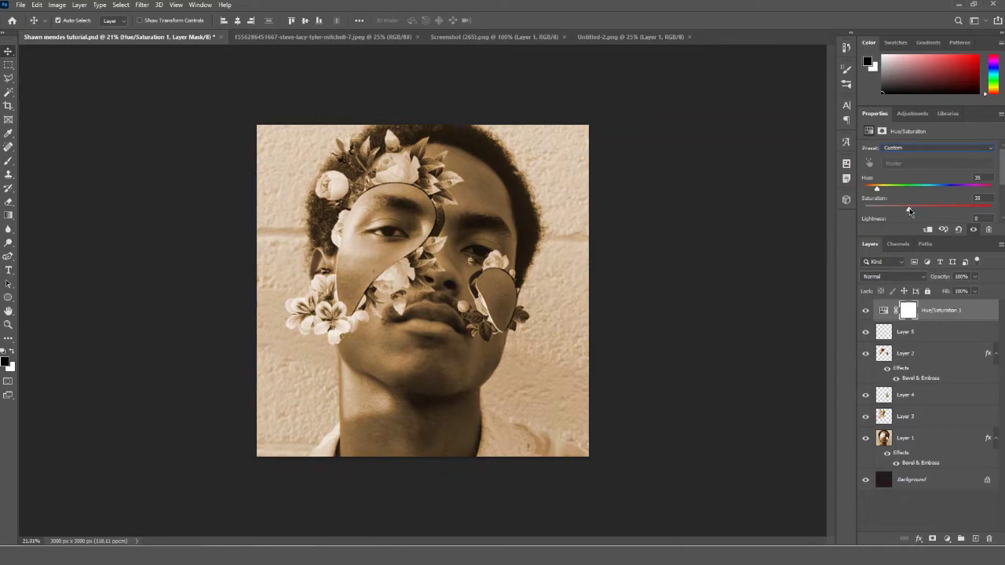
mouse_move(878, 190)
mouse_down()
mouse_move(887, 190)
mouse_move(878, 191)
mouse_up()
Lower the Hue/Saturation 1 layer's opacity to about 47%.
click(780, 222)
click(978, 312)
click(978, 279)
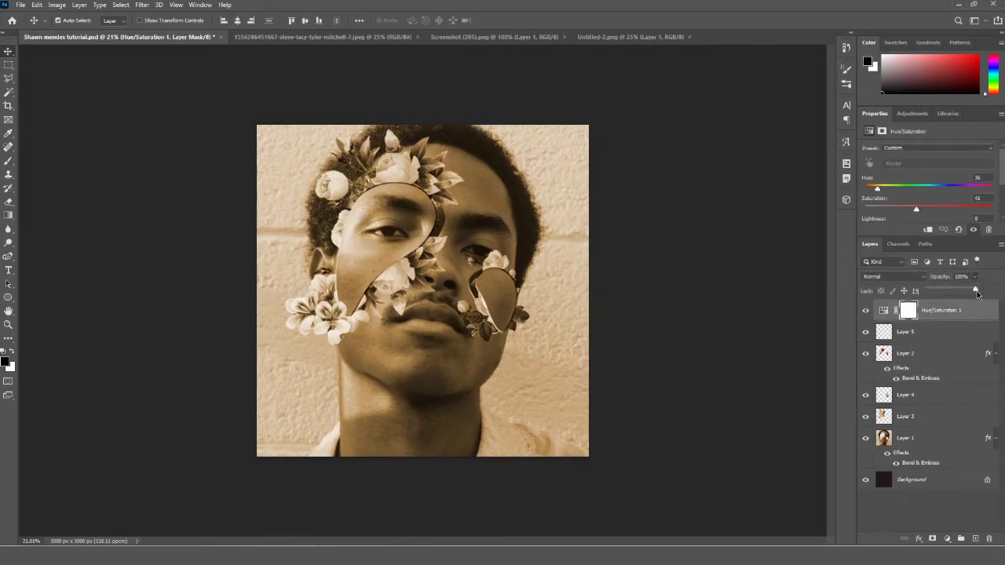
drag(977, 291, 965, 292)
drag(925, 295, 946, 293)
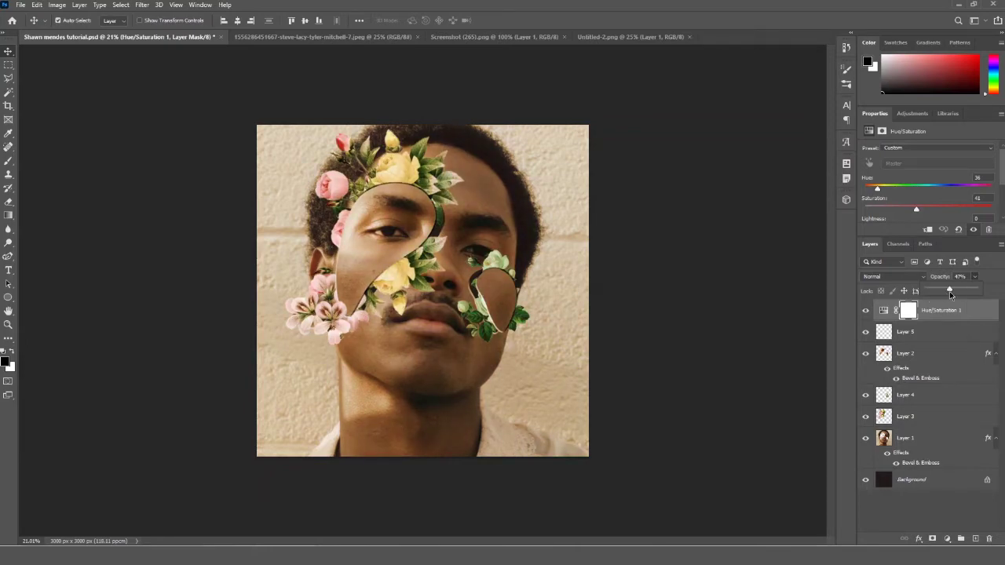
click(436, 243)
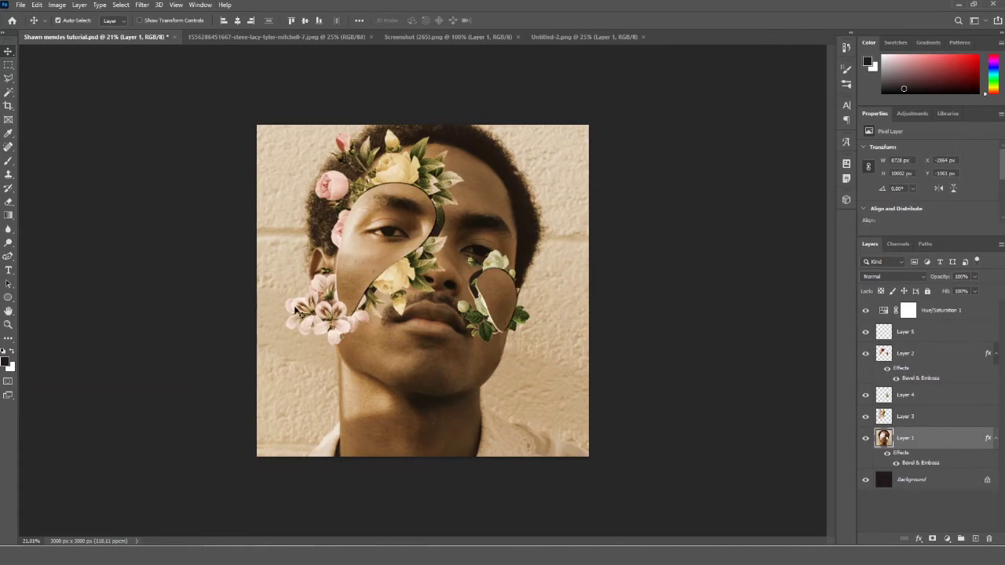
Open the hard_paper_texture image and drag it into the portrait document.
click(20, 6)
click(32, 26)
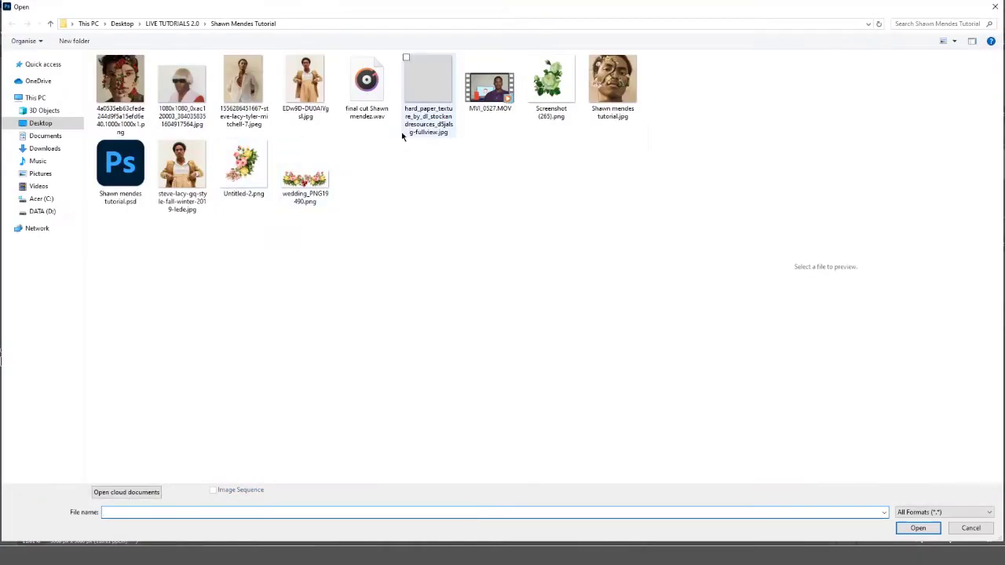
double_click(405, 135)
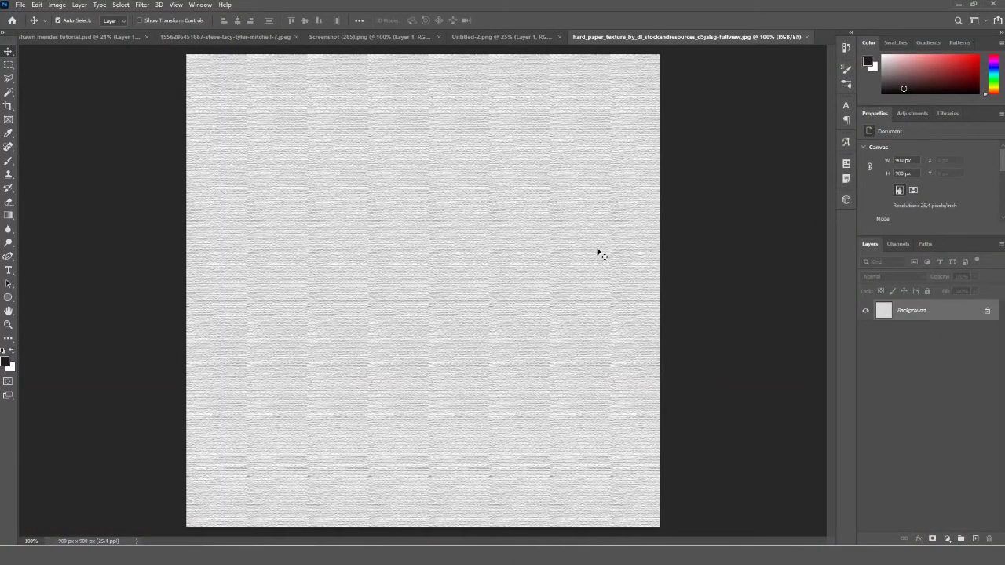
drag(600, 254, 424, 251)
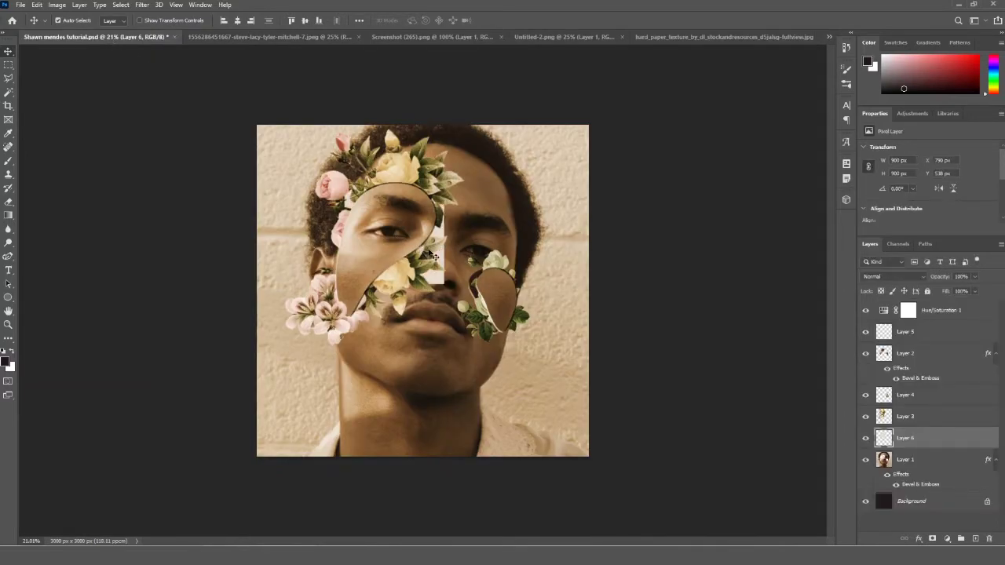
Place Layer 6 under Hue/Saturation 1 and scale it to cover the whole canvas.
drag(926, 442, 927, 321)
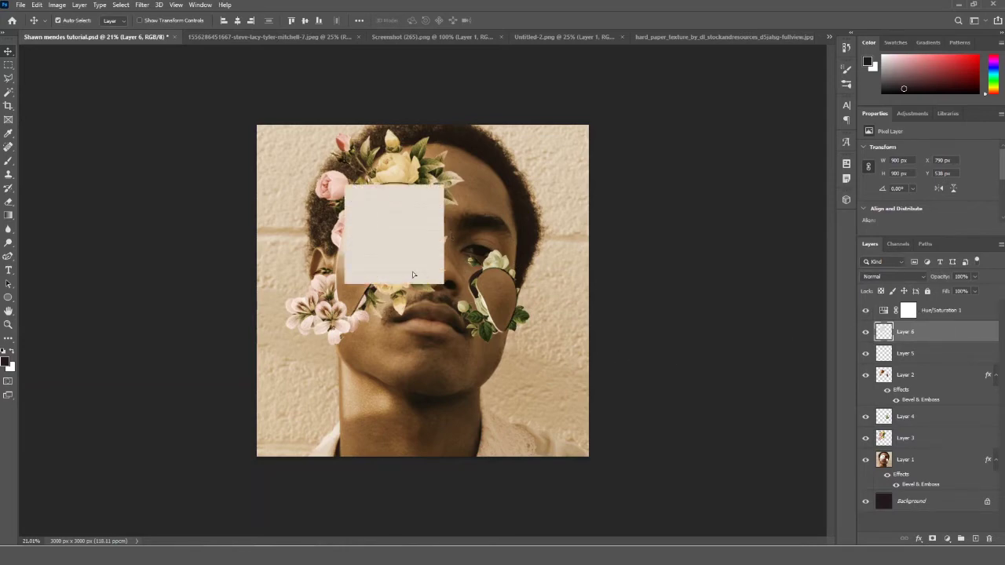
drag(416, 275, 634, 412)
key(ctrl+t)
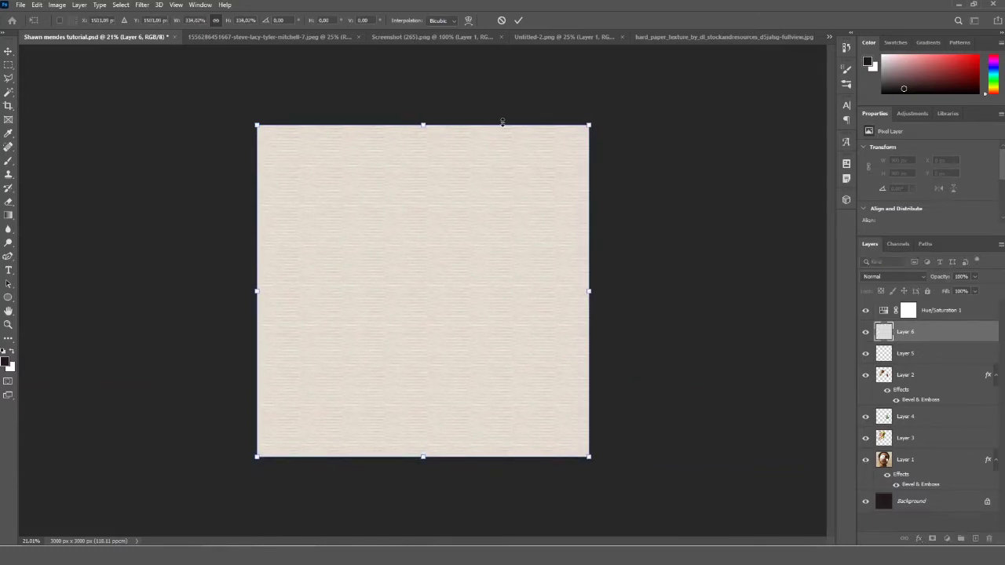
key(Return)
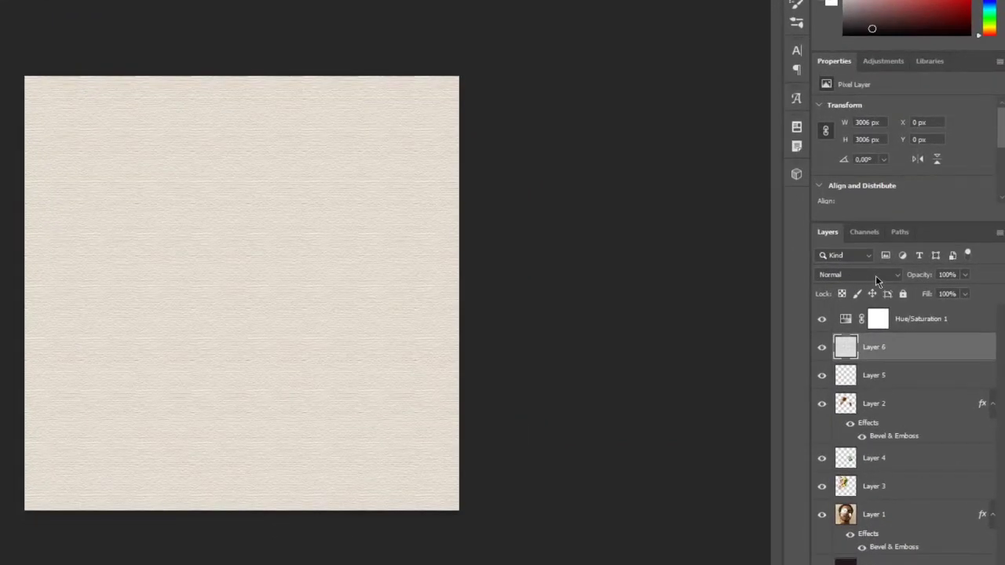
Set Layer 6's blend mode to Overlay and apply Image > Auto Tone.
click(875, 275)
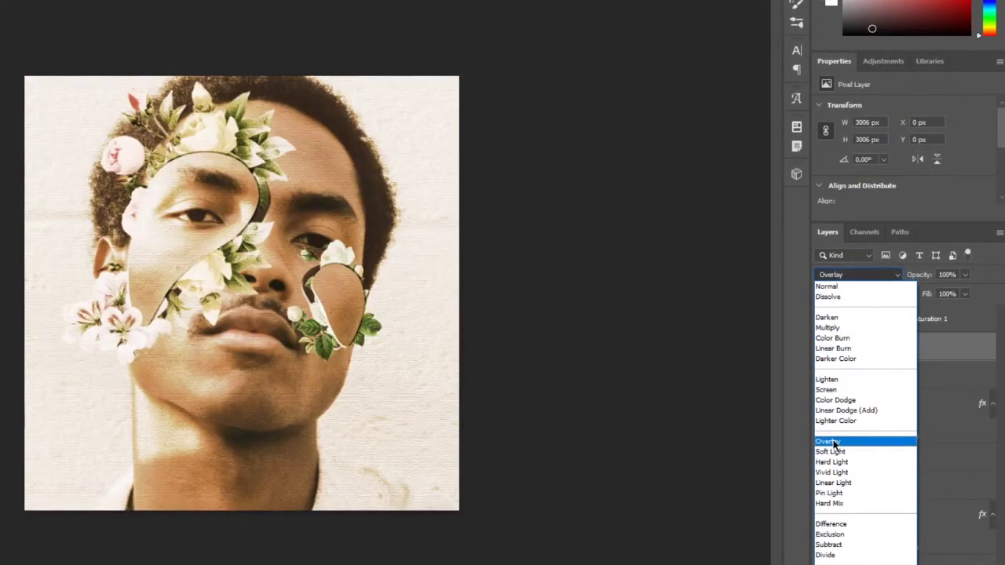
click(831, 442)
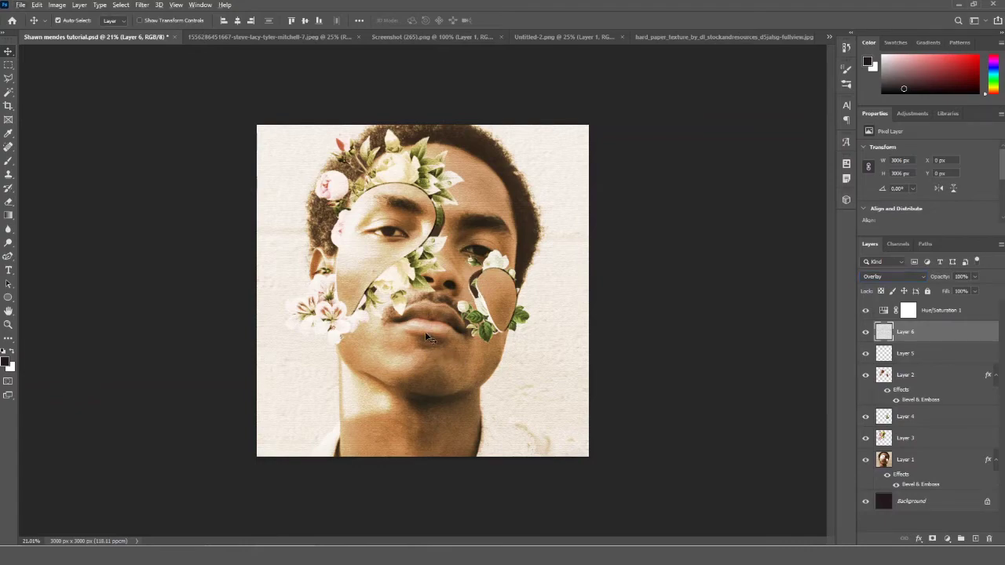
scroll(424, 331, up, 2)
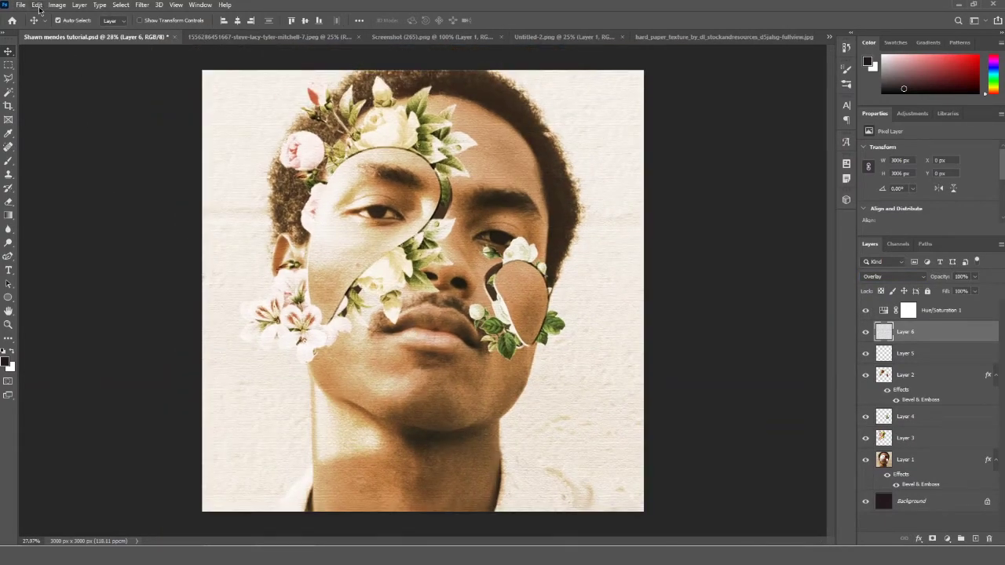
click(38, 10)
click(66, 49)
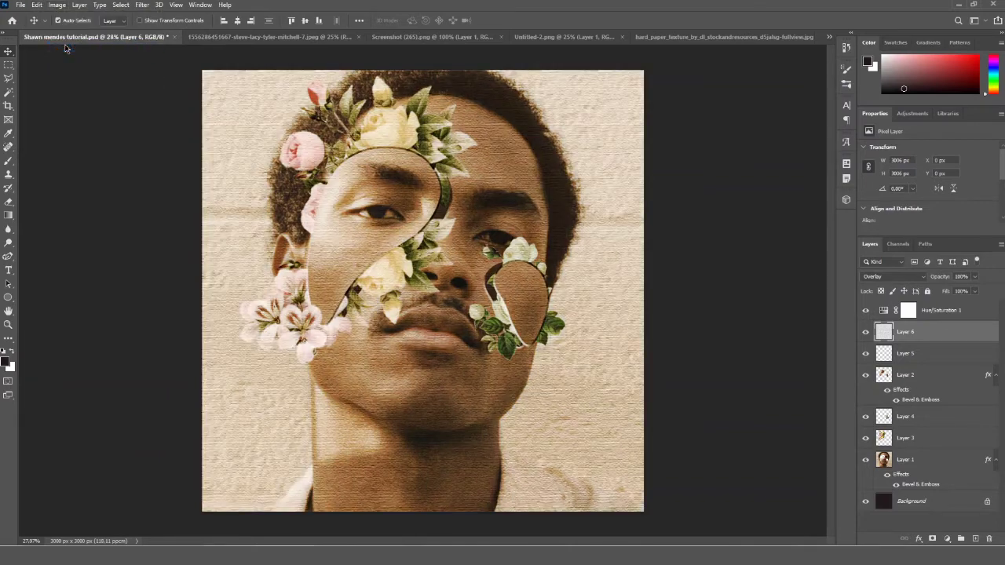
scroll(439, 210, down, 1)
scroll(440, 211, up, 1)
Slightly lower the texture layer's opacity, then deselect it.
click(976, 279)
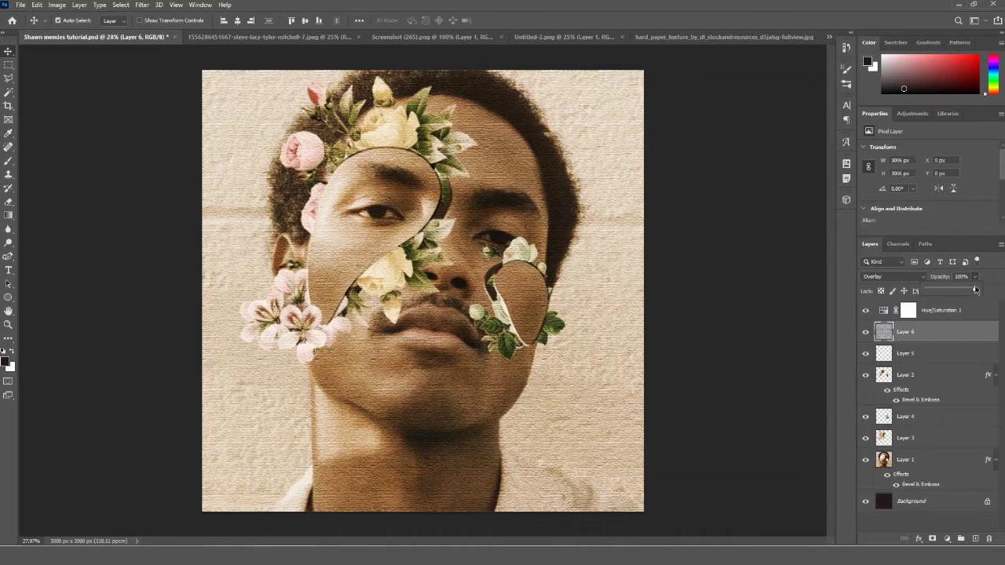
drag(974, 292, 965, 292)
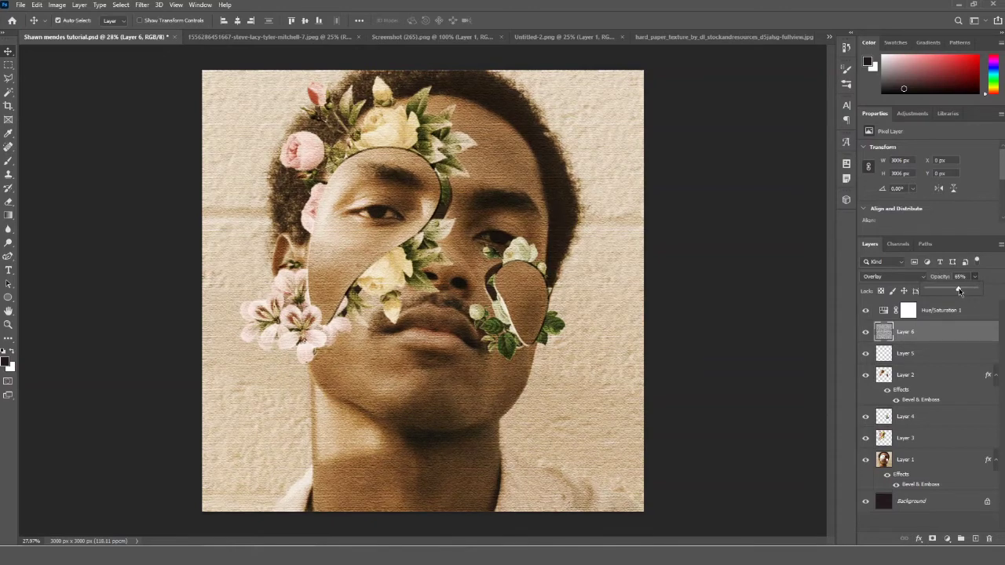
click(652, 227)
scroll(287, 348, down, 2)
scroll(421, 347, up, 1)
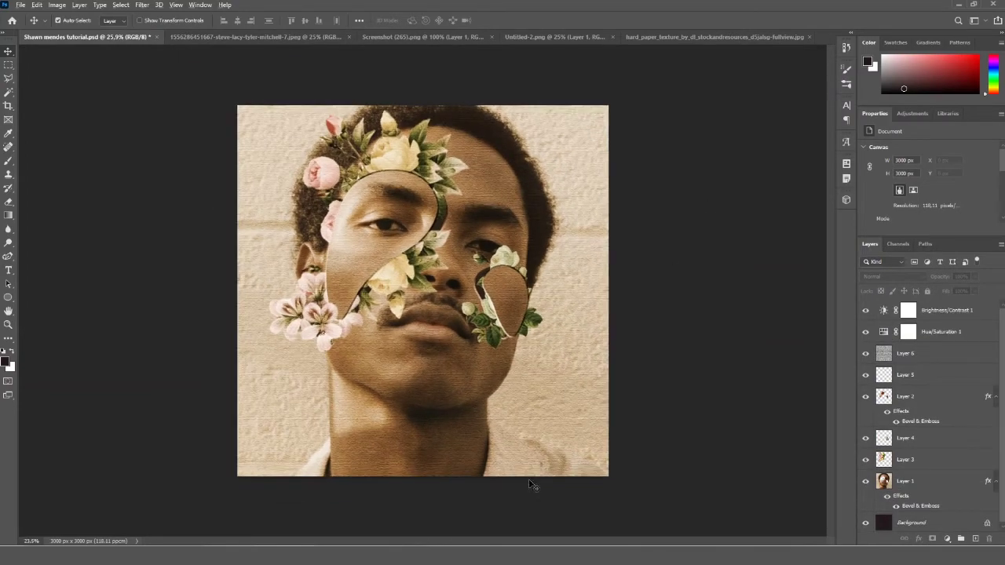
Give Layer 2's face strips a Drop Shadow at 70 opacity, 170°, 105 px distance.
scroll(467, 471, up, 1)
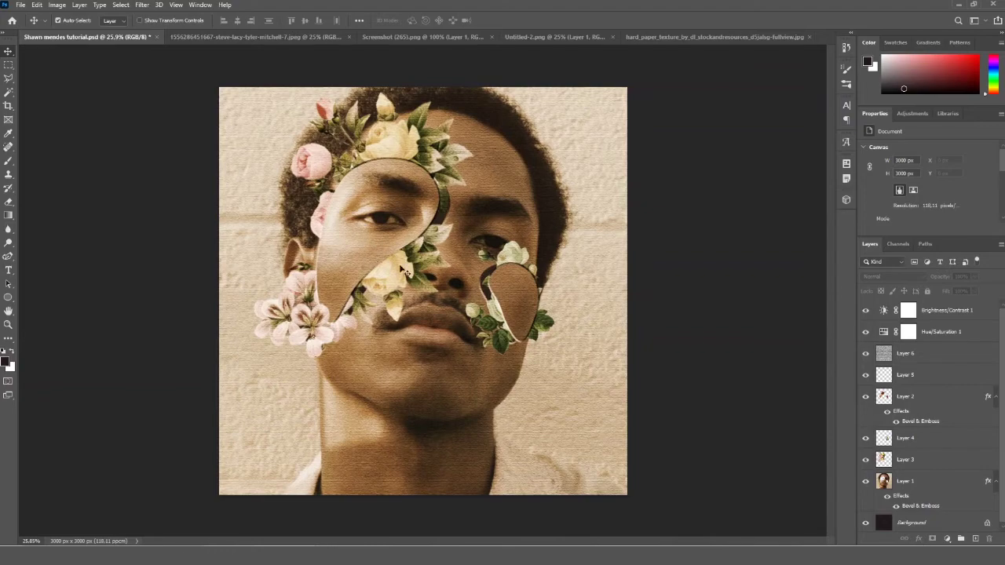
click(922, 400)
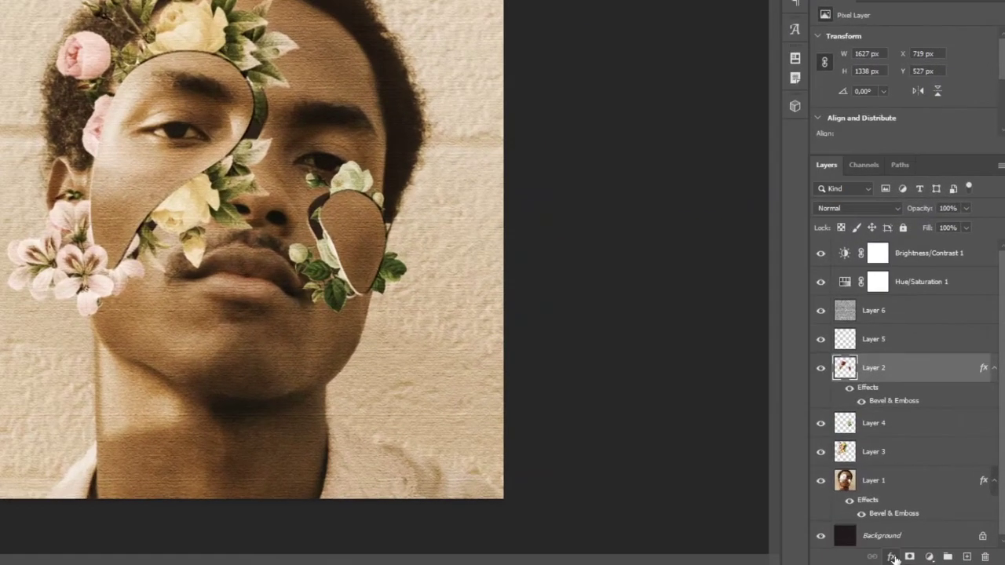
click(918, 539)
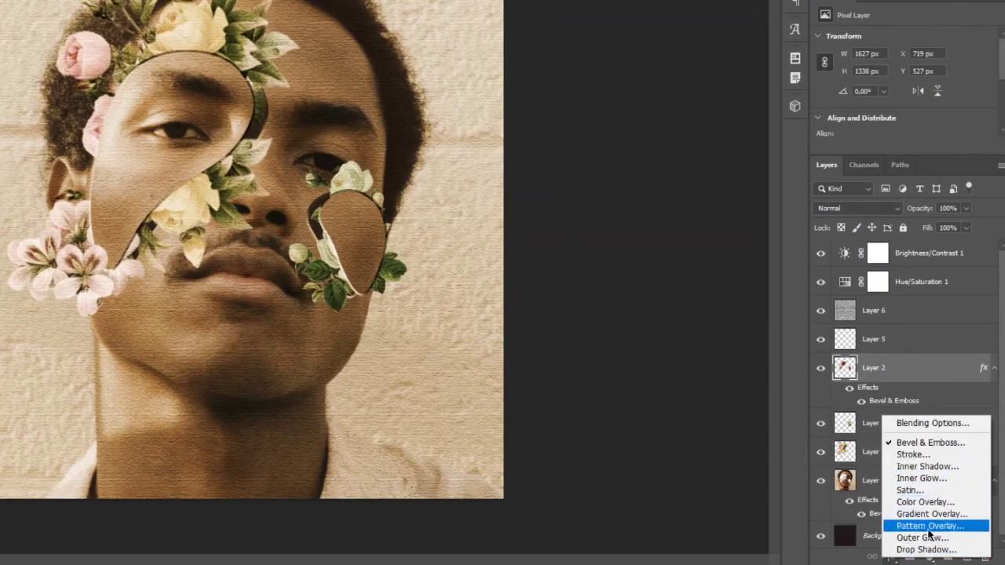
click(909, 554)
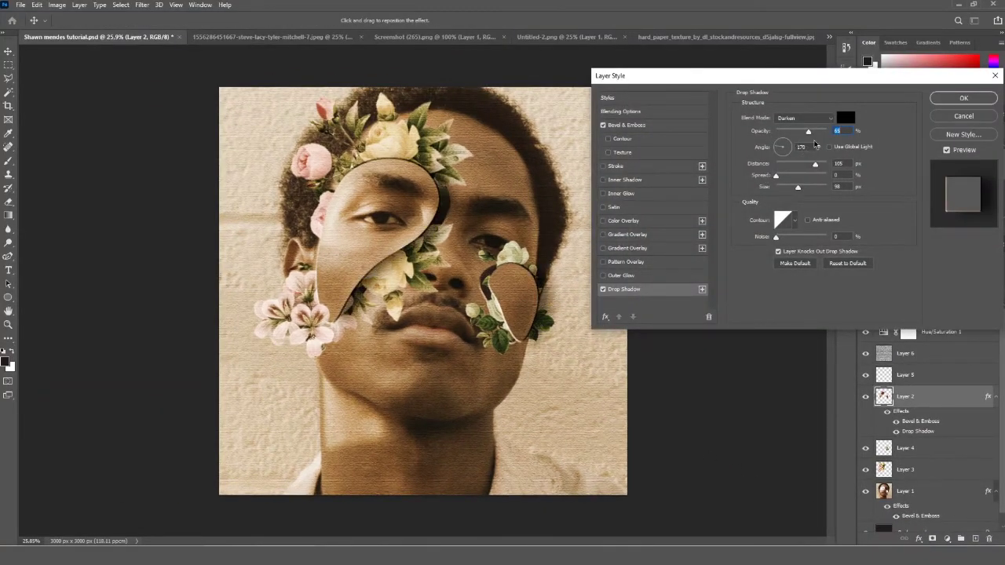
drag(808, 131, 811, 132)
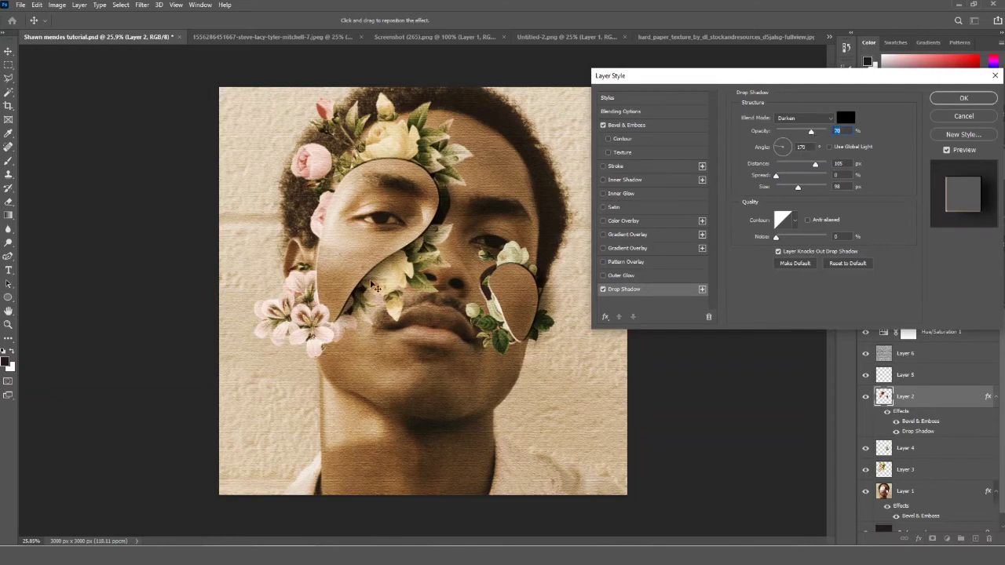
click(970, 99)
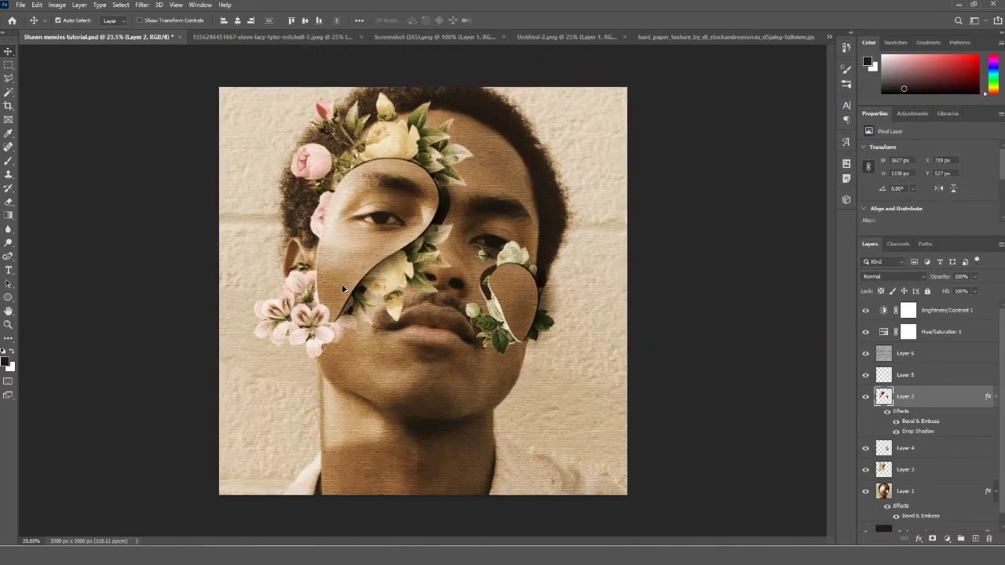
scroll(343, 289, up, 2)
scroll(341, 228, down, 3)
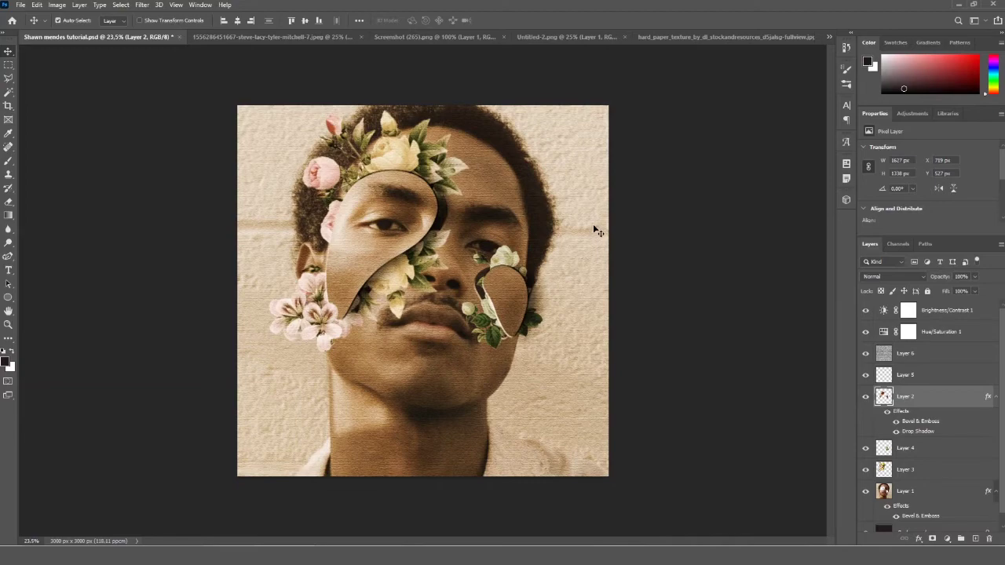